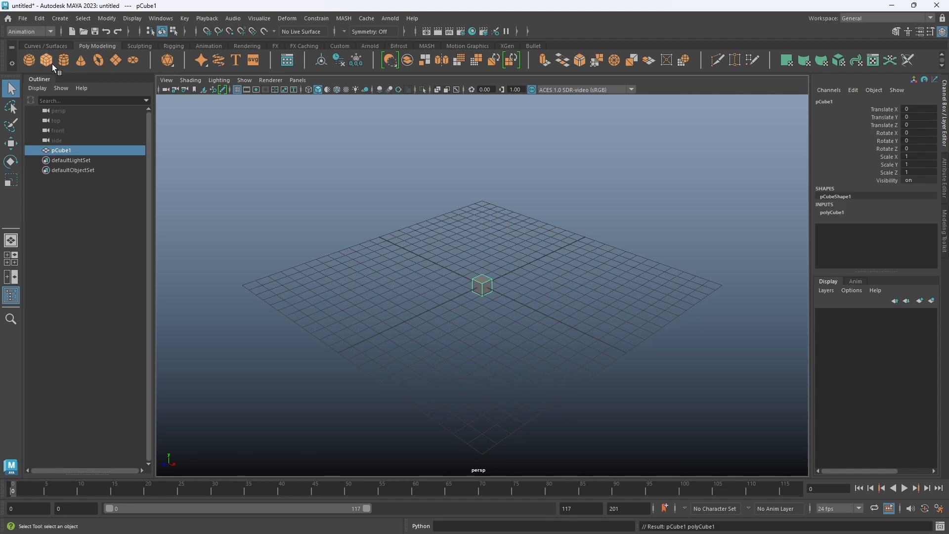
Move the cube along the X axis to about 11.9.
key("w")
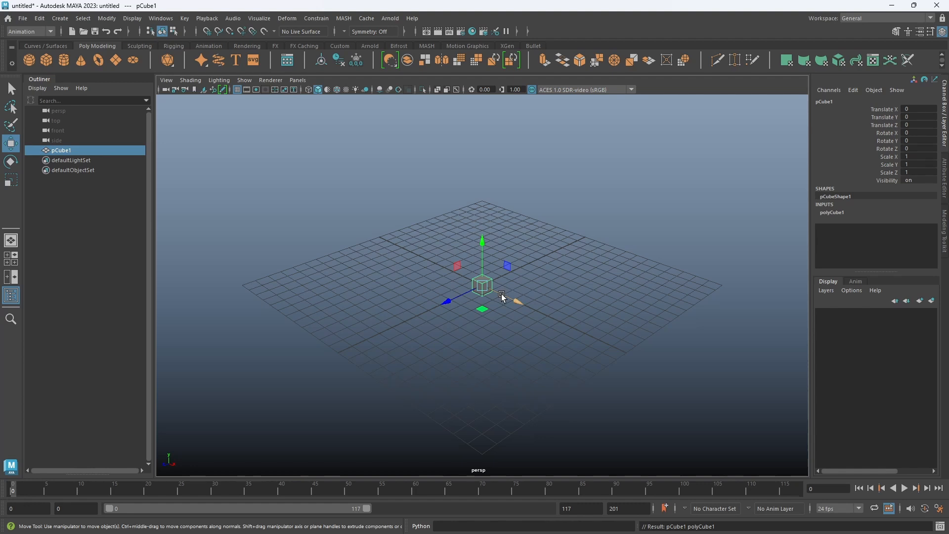
left_click_drag(502, 296, 645, 371)
scroll(564, 339, "up", 1)
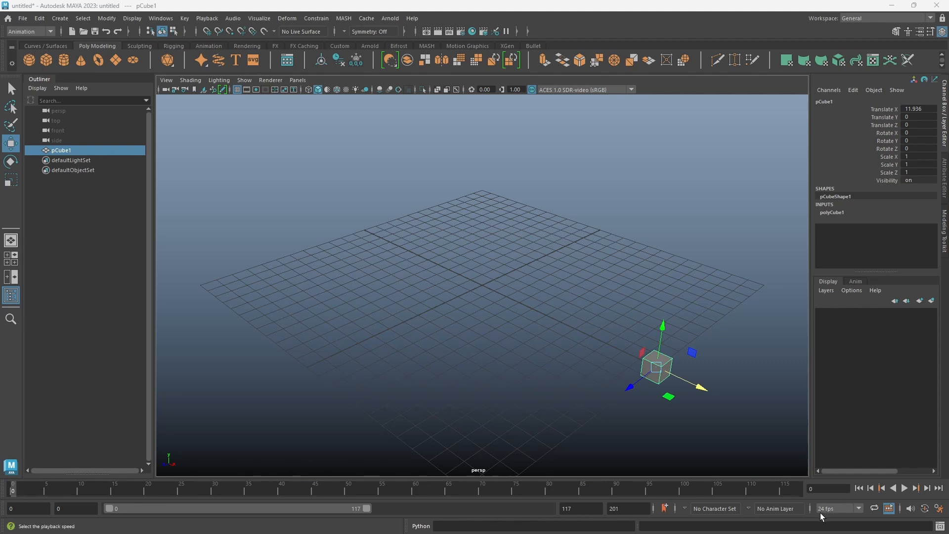
Look through the available playback frame rates without picking one, and keep the cube selected.
left_click(847, 512)
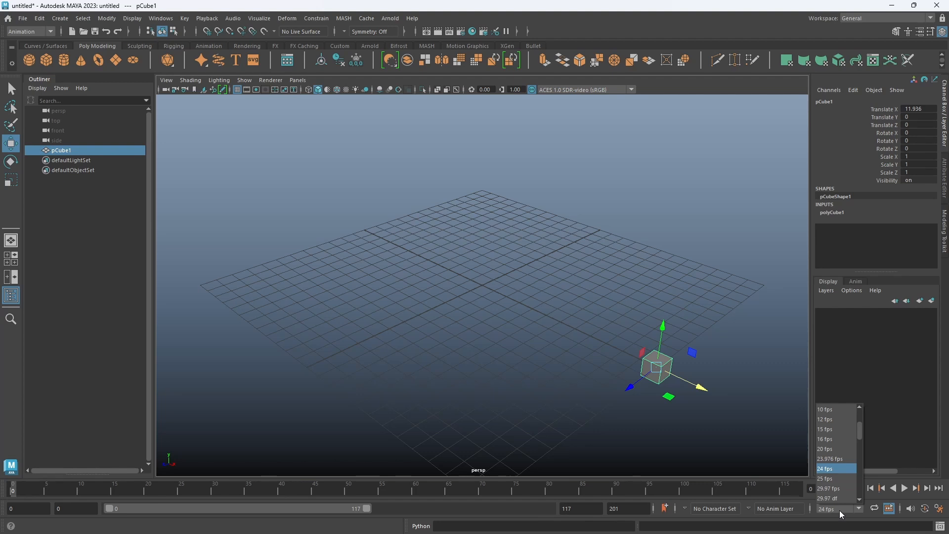
scroll(829, 488, "down", 1)
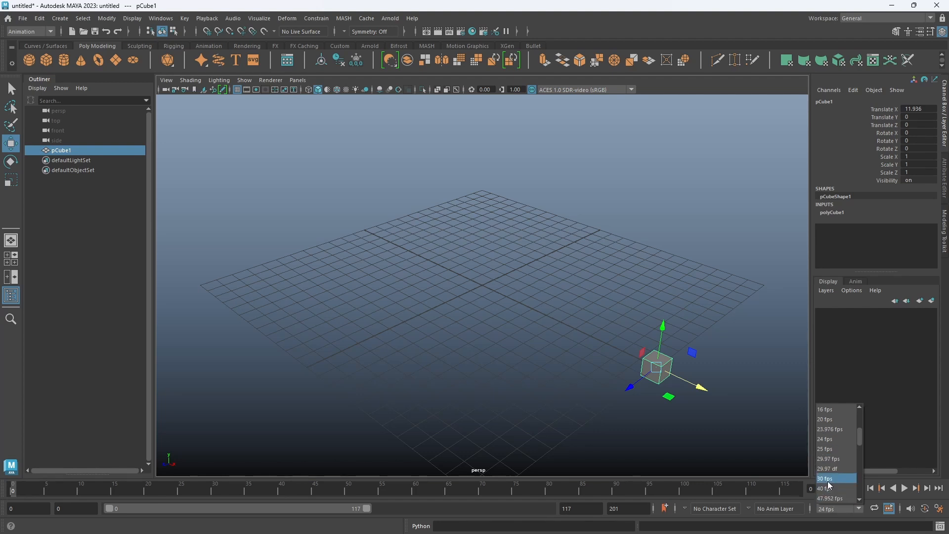
scroll(836, 492, "down", 1)
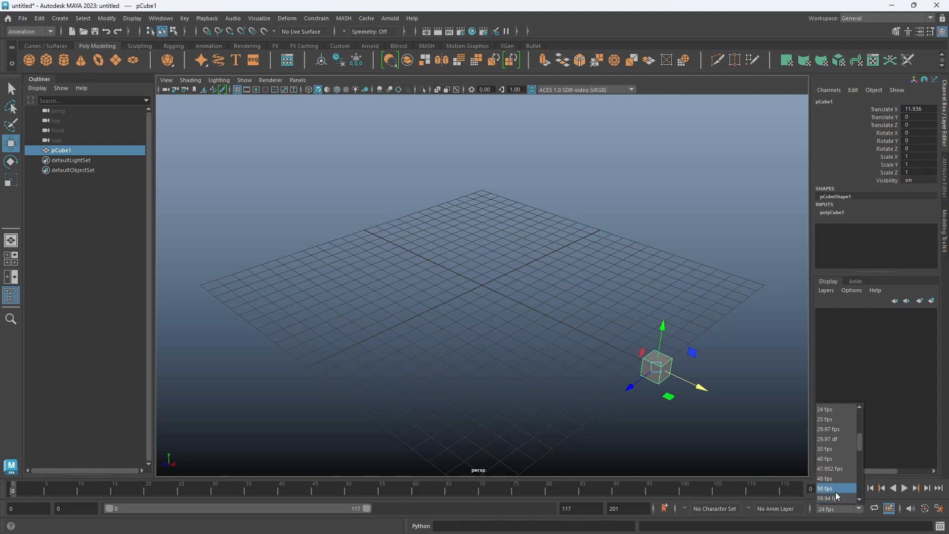
scroll(836, 493, "down", 1)
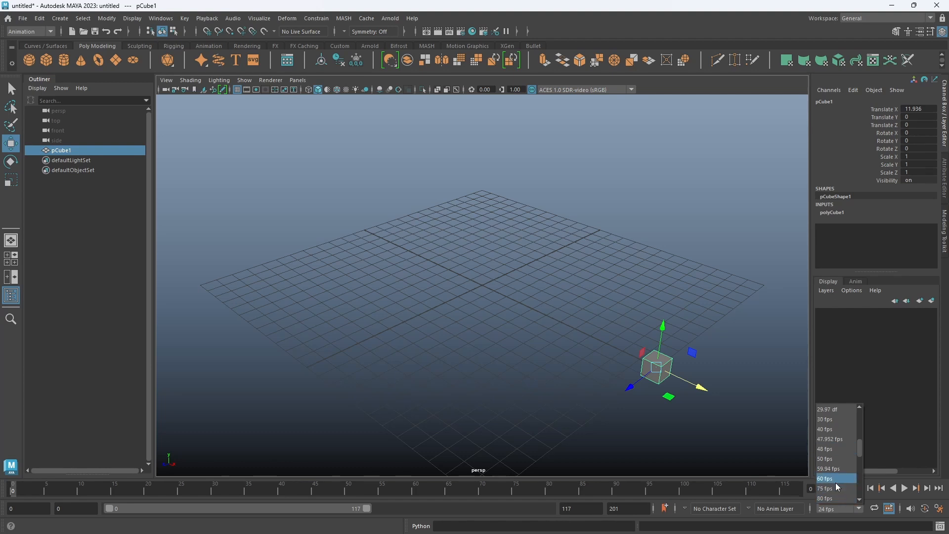
left_click(786, 441)
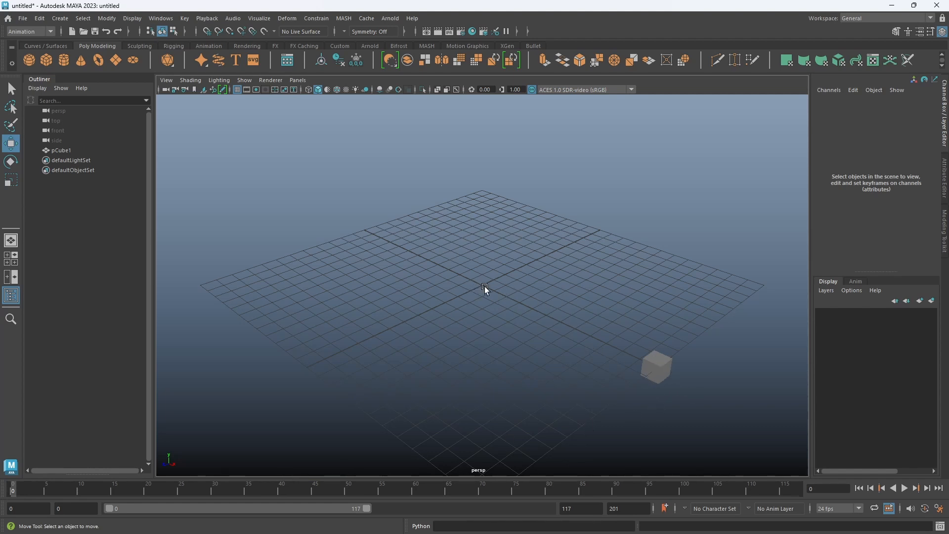
left_click(665, 375)
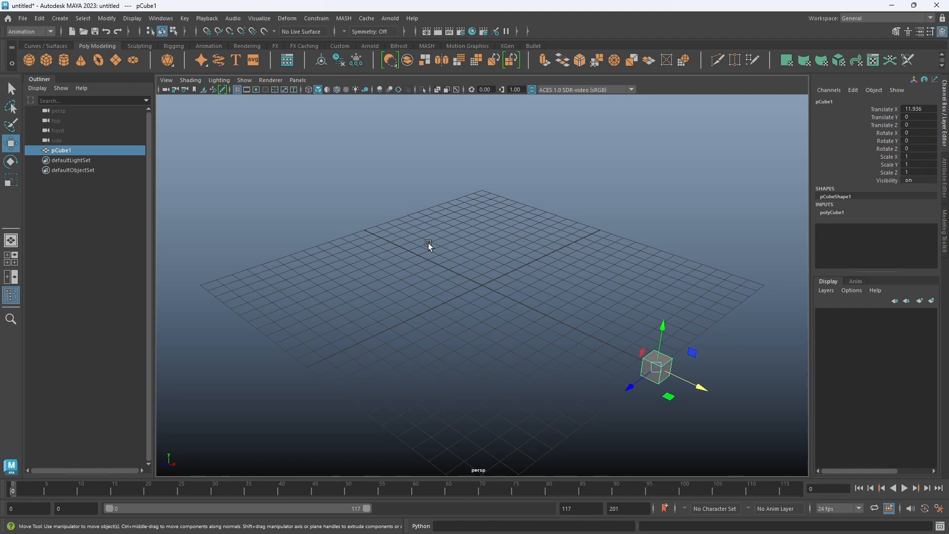
Create a new basic camera in the scene.
left_click(60, 19)
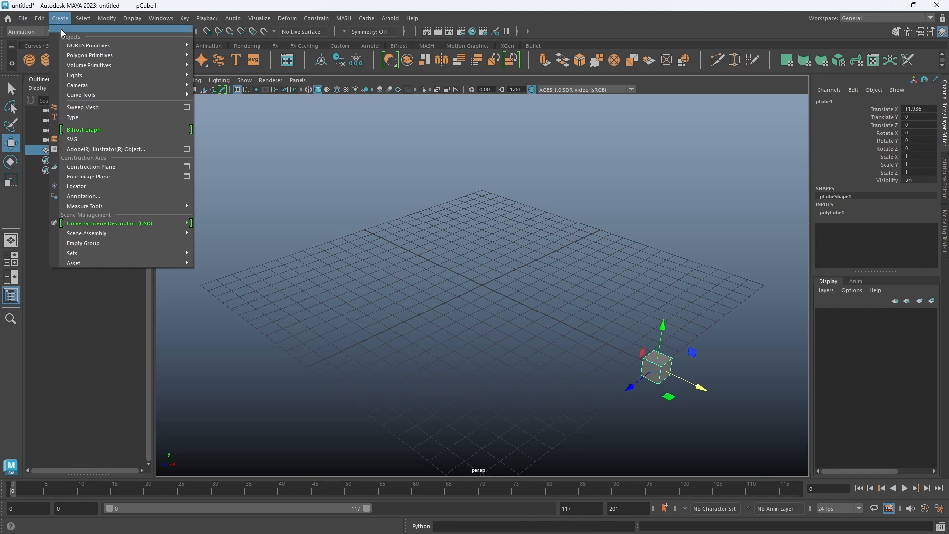
mouse_move(87, 86)
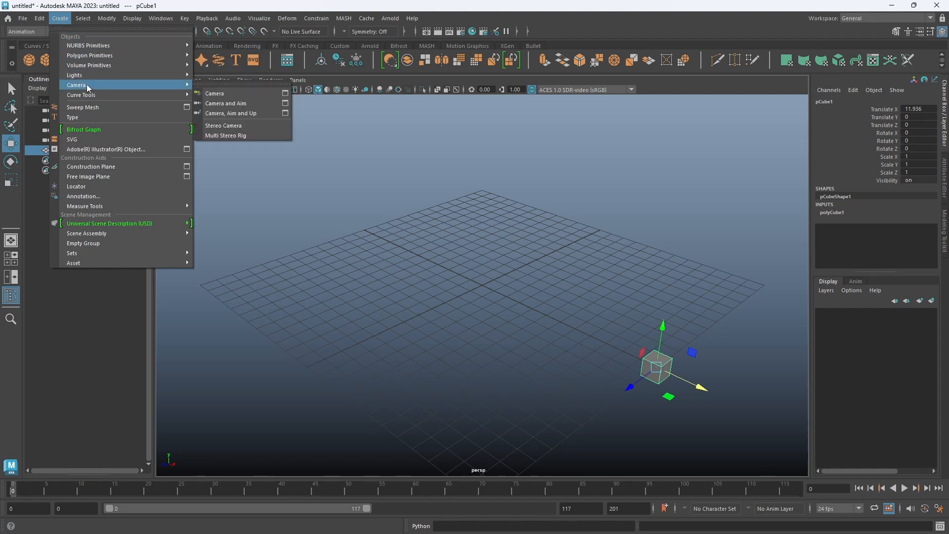
left_click(215, 94)
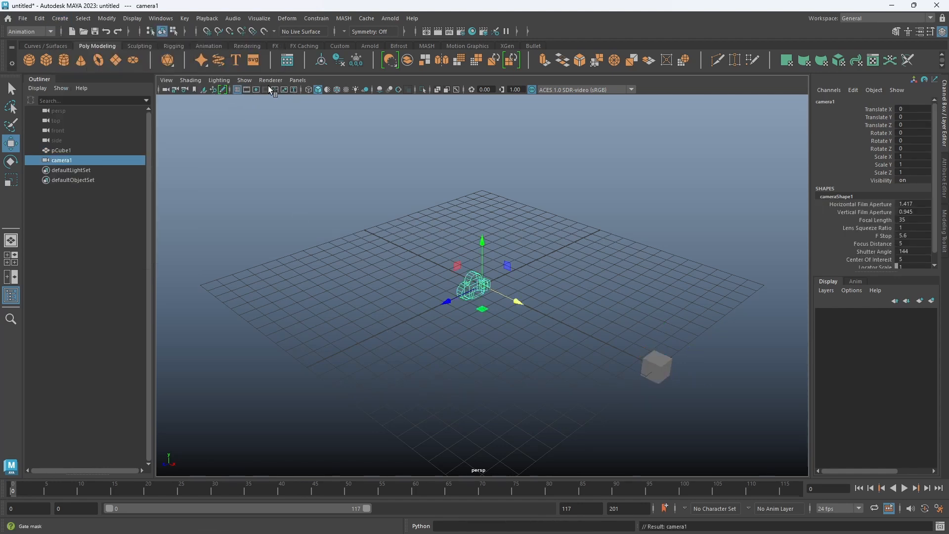
Split the viewport into two side-by-side views and show the camera1 view in place of the front view.
left_click(8, 280)
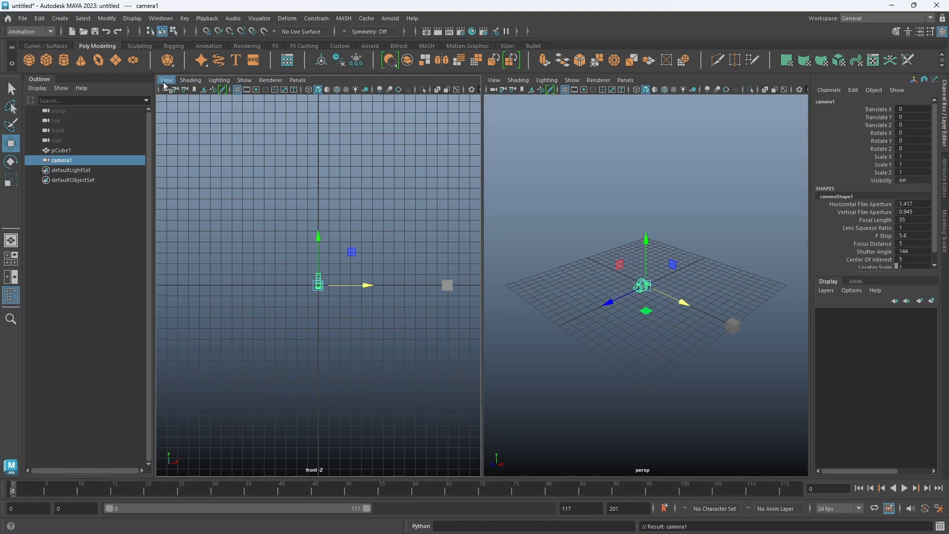
left_click(295, 81)
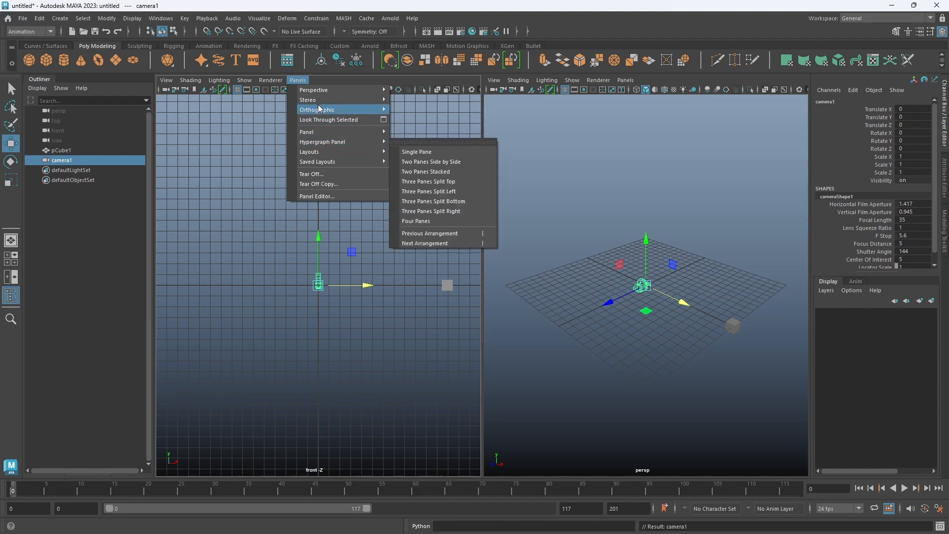
mouse_move(317, 94)
left_click(425, 89)
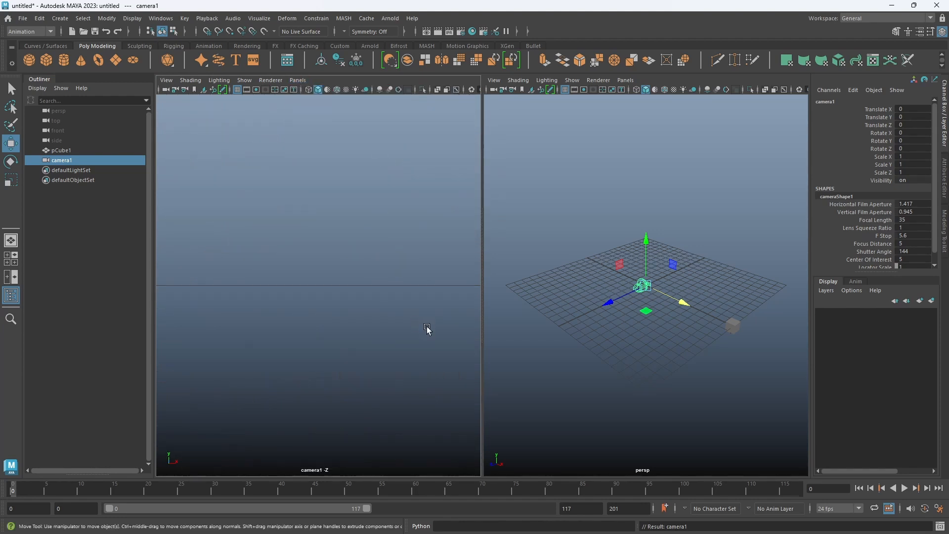
Frame the cube through camera1 with the resolution gate on, placing the camera at about X 20.2, Y 2.9, Z 6.3.
right_click_drag(447, 346, 263, 330, "alt")
middle_click_drag(354, 329, 356, 357, "alt")
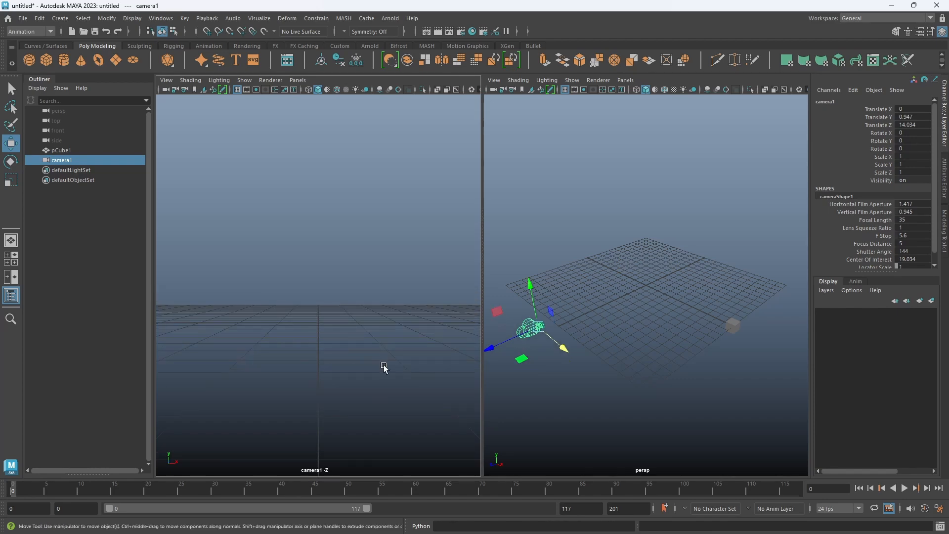
left_click_drag(383, 365, 336, 354, "alt")
left_click(256, 89)
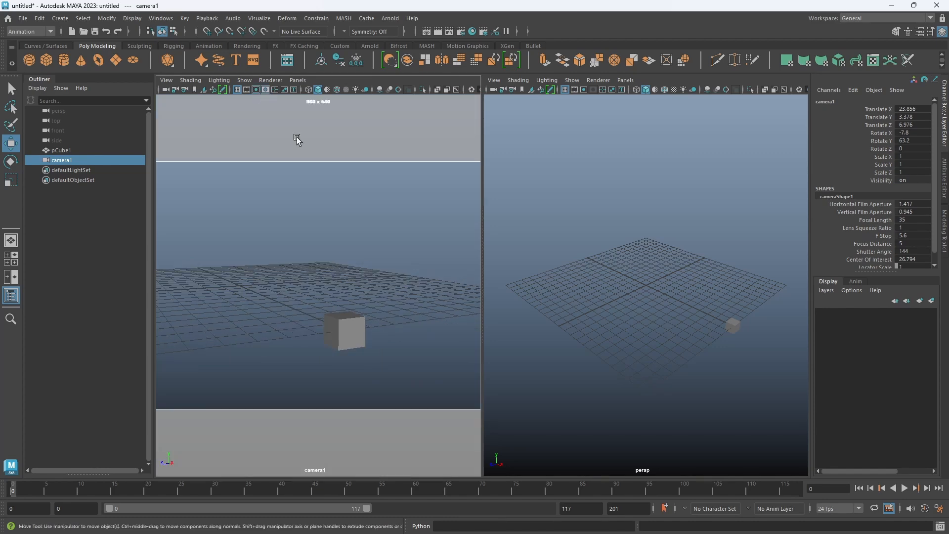
mouse_move(310, 322)
right_mouse_down("alt")
mouse_move(297, 318)
mouse_move(316, 327)
right_mouse_up("alt")
left_click_drag(317, 326, 321, 324, "alt")
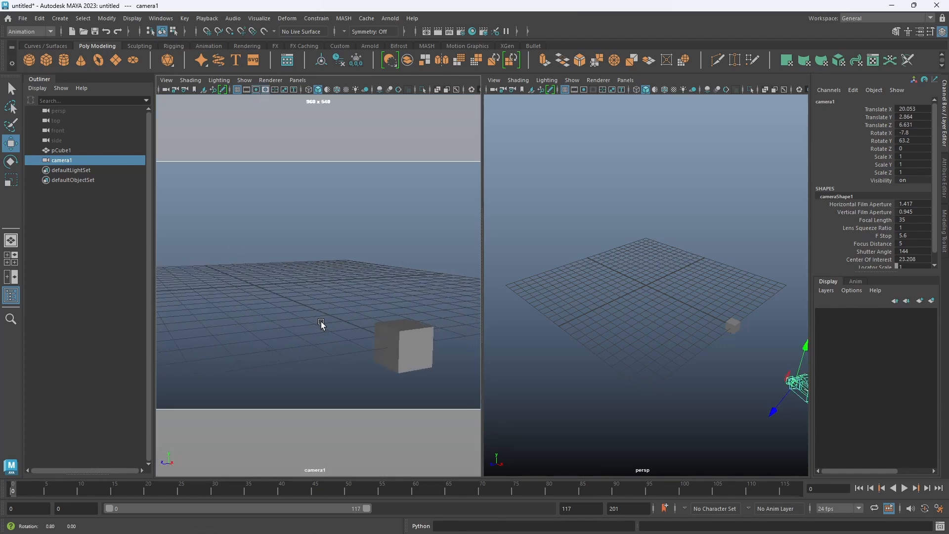
Set the cube's Translate Y to 0.5 and its Translate X to 0.
middle_click_drag(664, 342, 608, 333, "alt")
right_click_drag(608, 333, 674, 339, "alt")
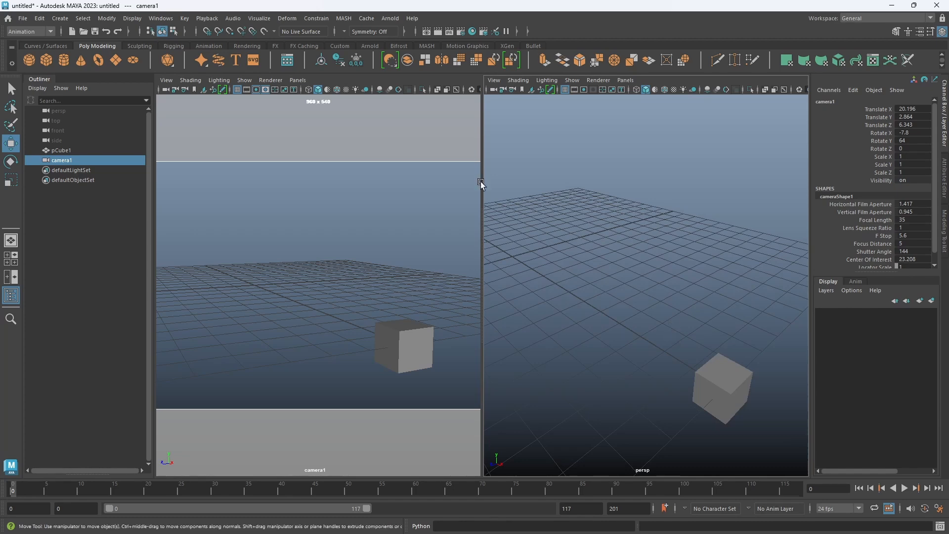
left_click(683, 361)
left_click_drag(770, 377, 719, 350, "alt")
left_click(731, 384)
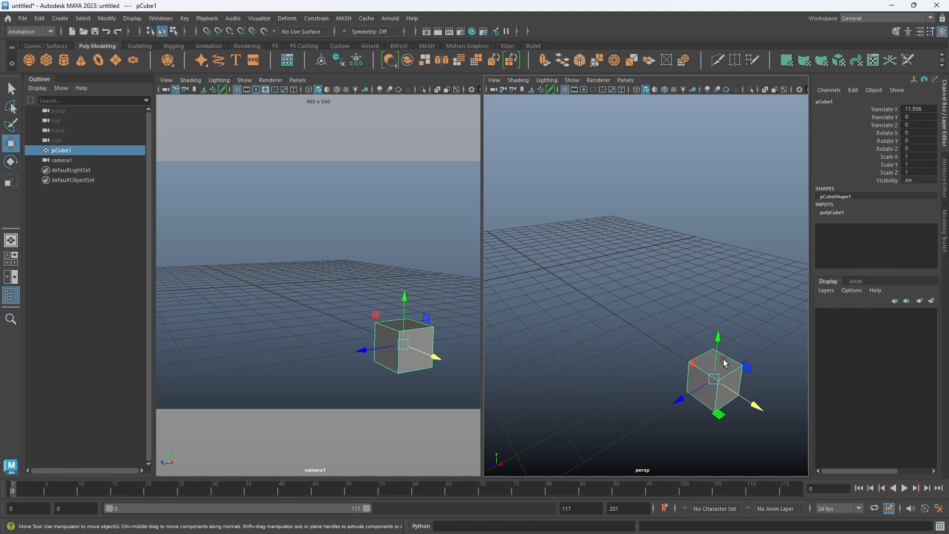
left_click_drag(717, 352, 716, 331)
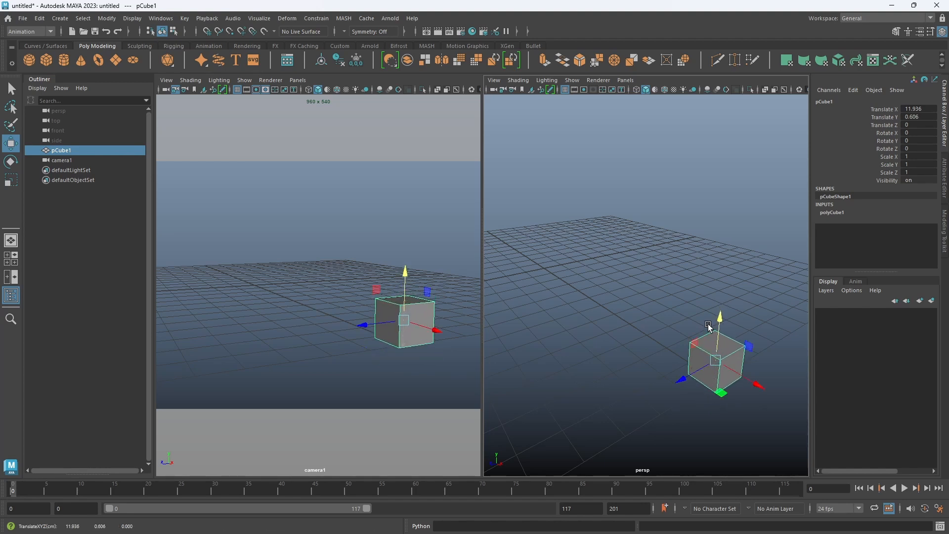
double_click(920, 117)
type("0.5")
key("Return")
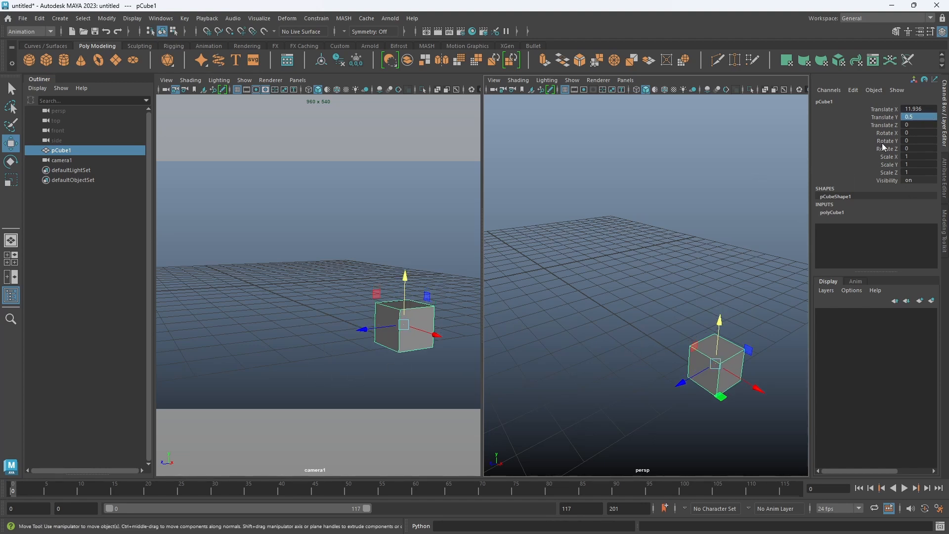
double_click(923, 108)
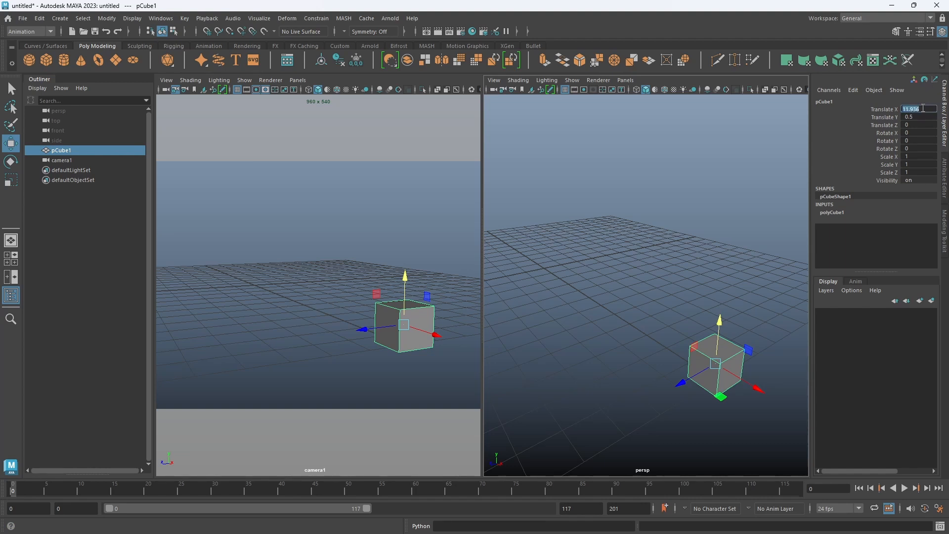
type("0")
key("Return")
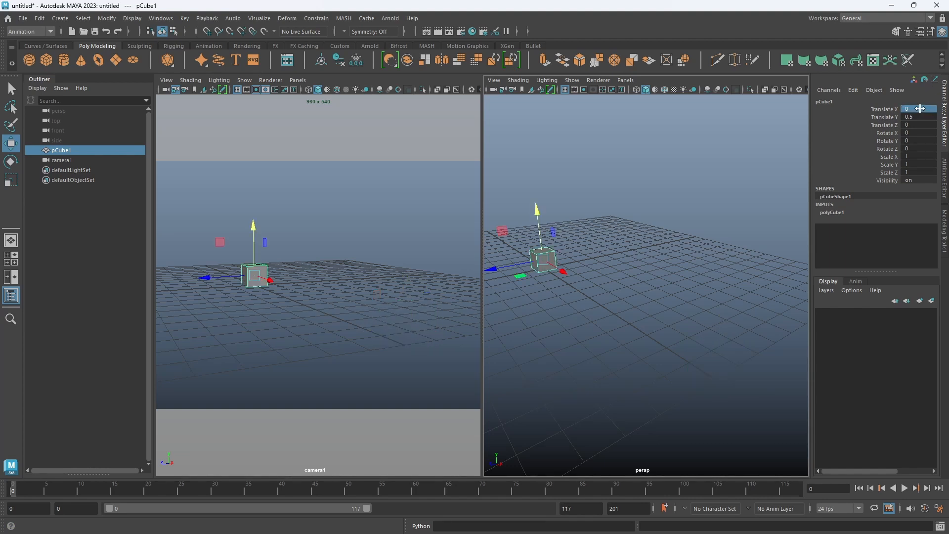
Delete the cube's construction history, freeze its transformations, and deselect it.
left_click(338, 61)
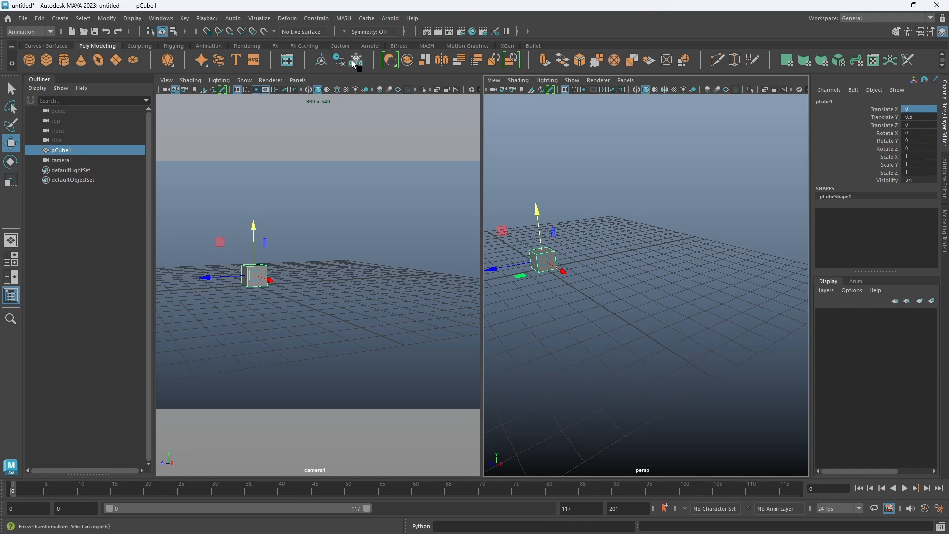
left_click(356, 61)
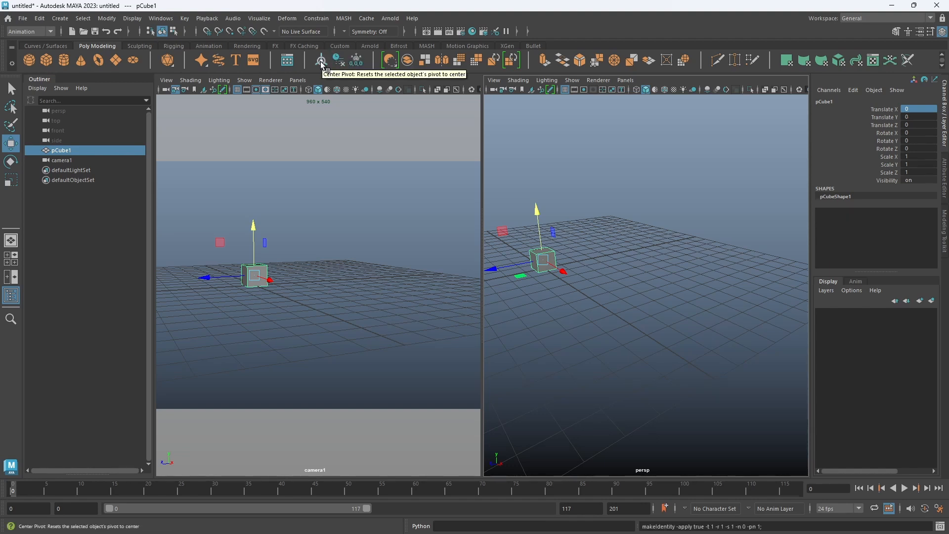
left_click(668, 337)
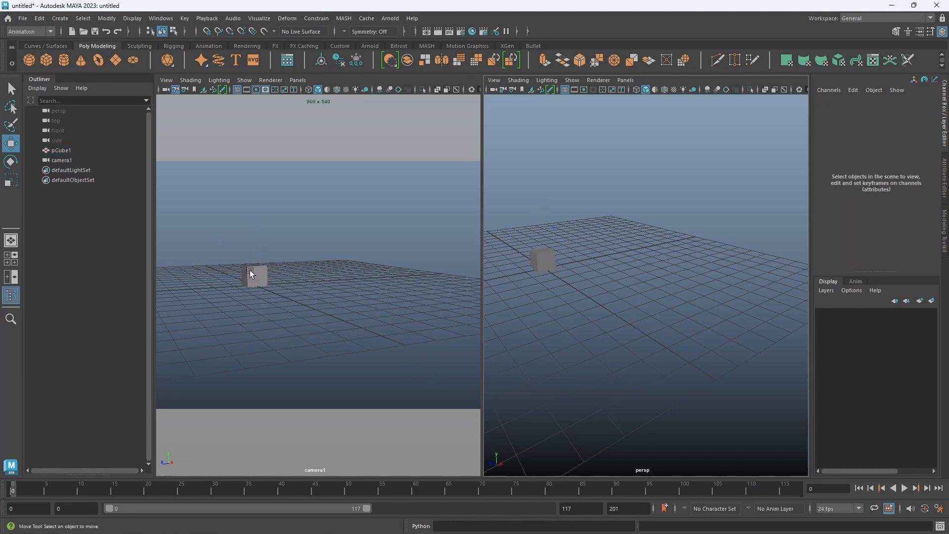
Select the cube, play the timeline briefly, and scrub back to frame 0.
left_click(553, 252)
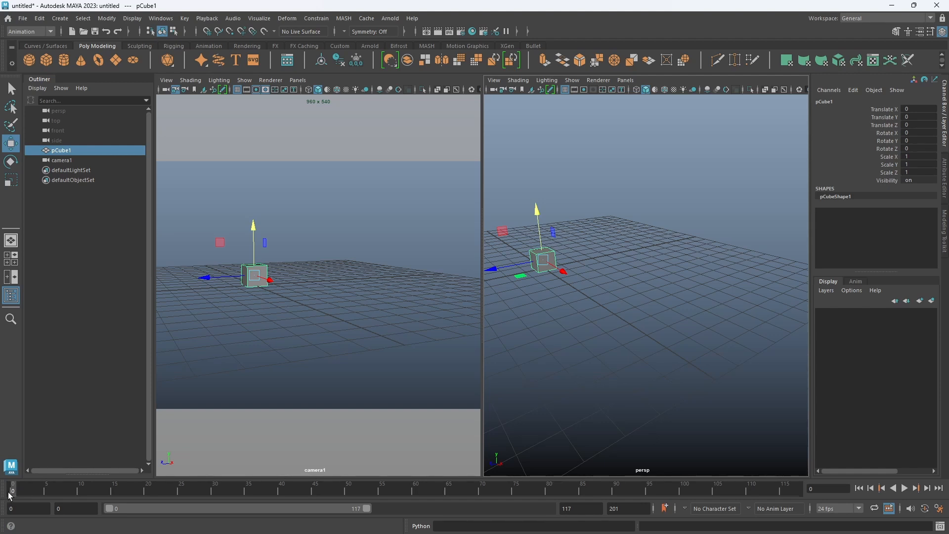
key("alt+v")
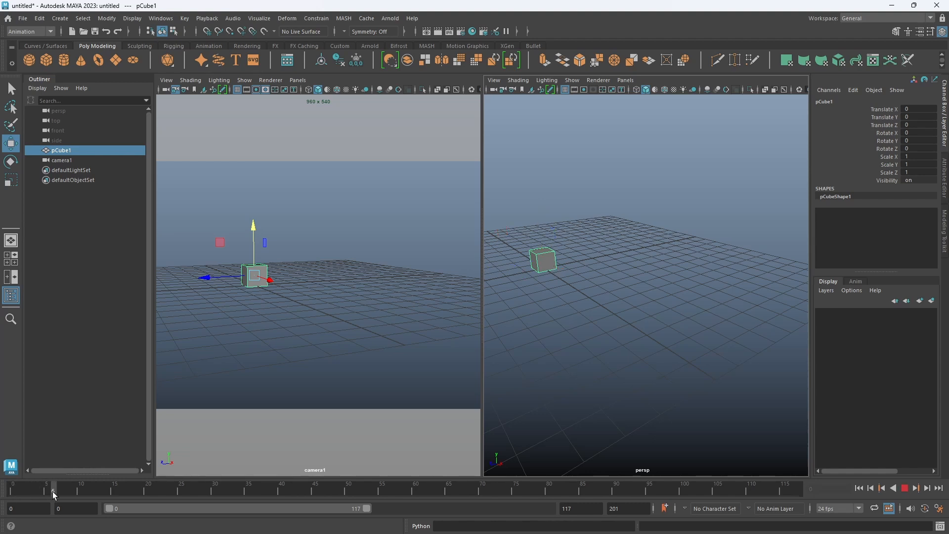
left_click_drag(88, 498, 14, 492)
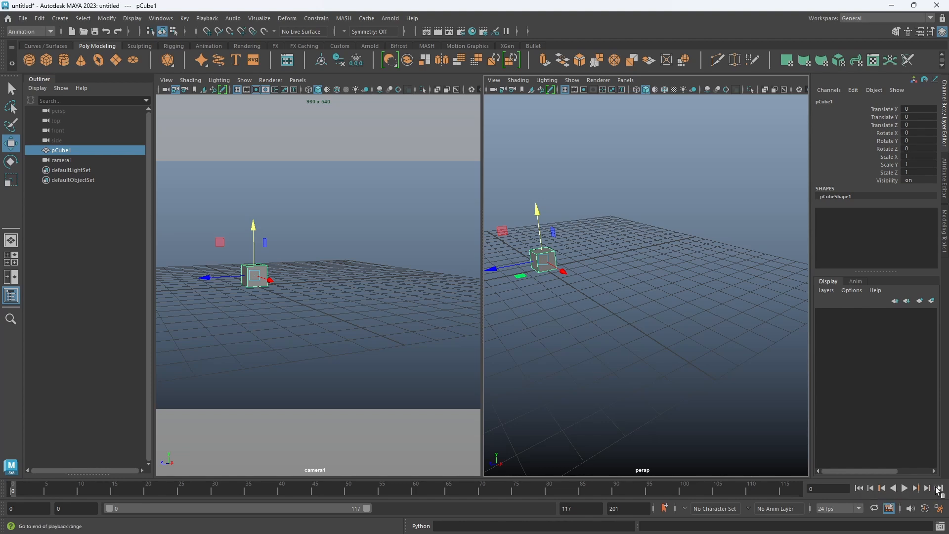
Go to the end of the playback range at frame 117 and step back ten frames one at a time.
left_click(939, 489)
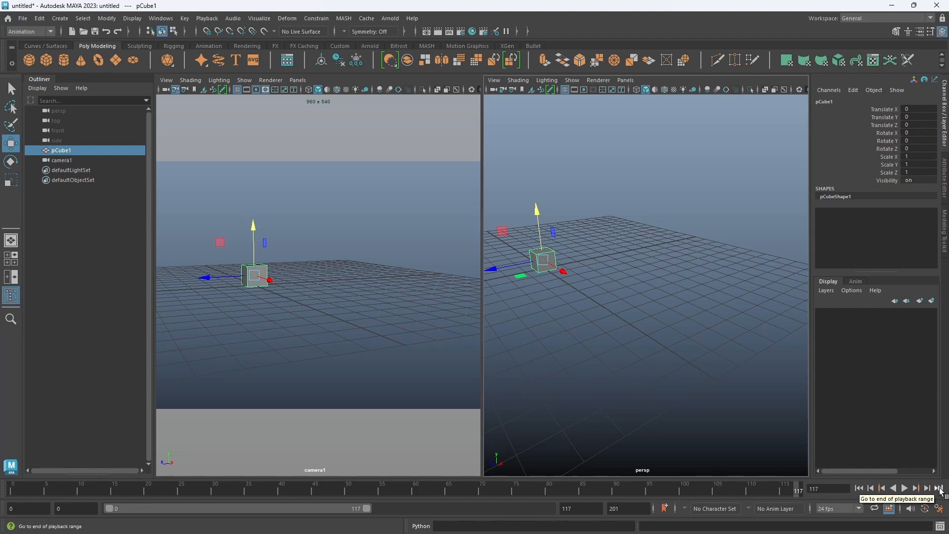
left_click(872, 489)
left_click(871, 489)
left_click(871, 489)
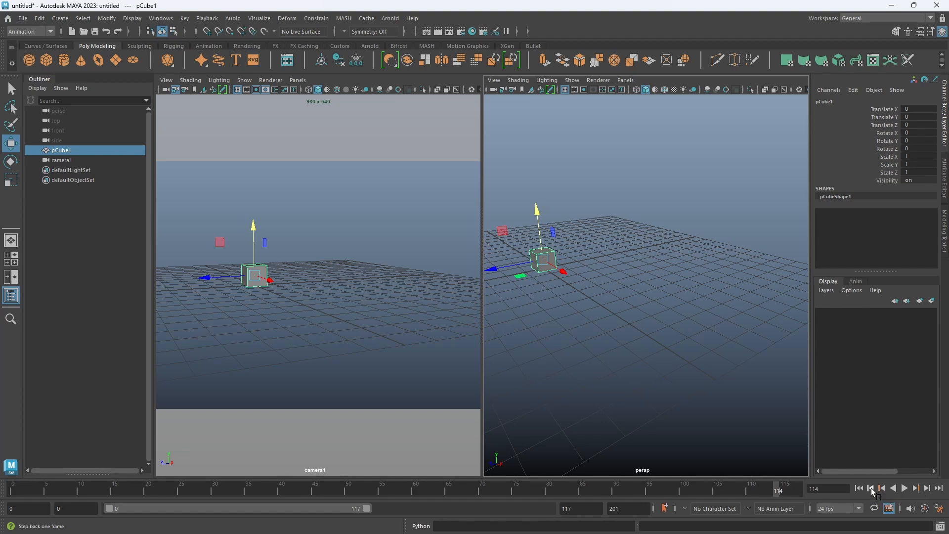
left_click(872, 488)
left_click(872, 488)
left_click(871, 489)
left_click(871, 489)
left_click(871, 489)
left_click(871, 489)
left_click(872, 489)
Return to the start of the playback range, step forward two frames, and step back two frames.
left_click(858, 488)
left_click(927, 490)
left_click(928, 490)
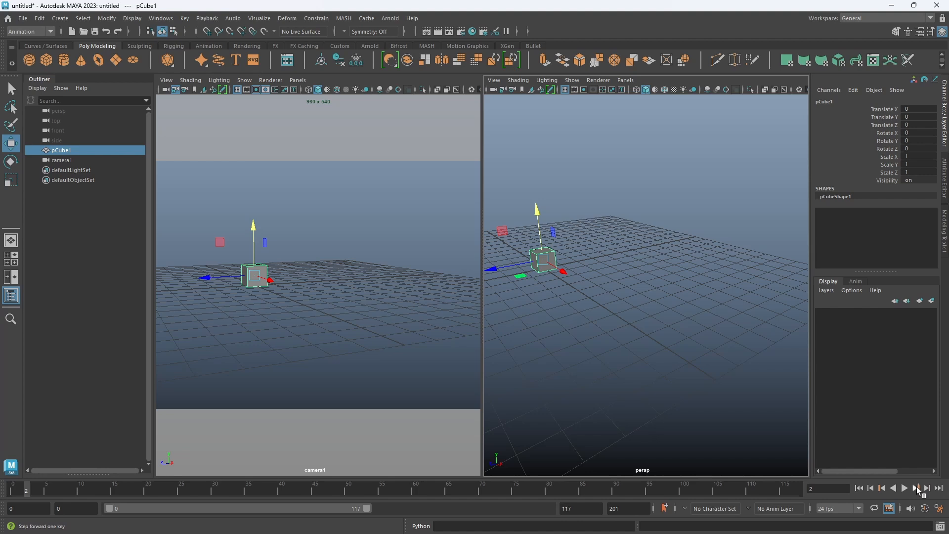
left_click(872, 490)
left_click(872, 489)
Play the timeline forward, stop it, and start playing it backward.
left_click(905, 489)
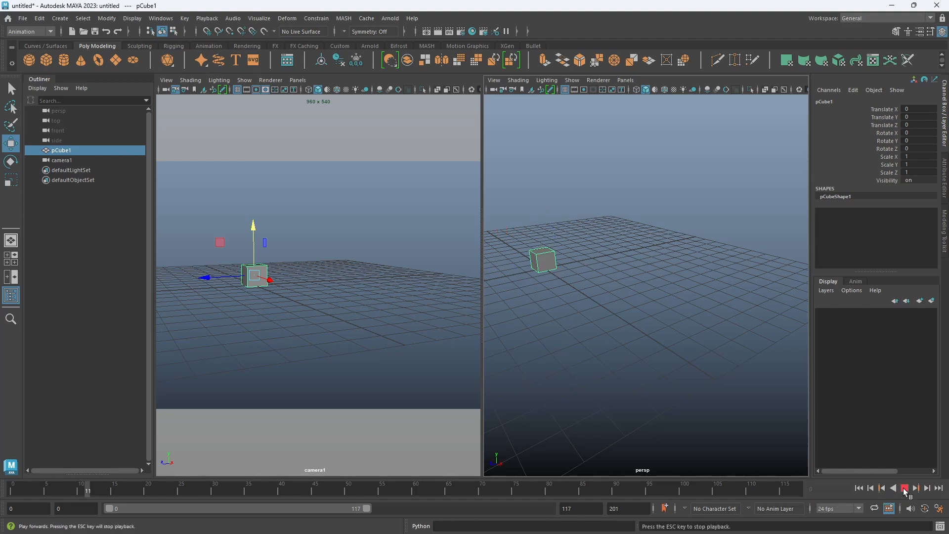
left_click(905, 490)
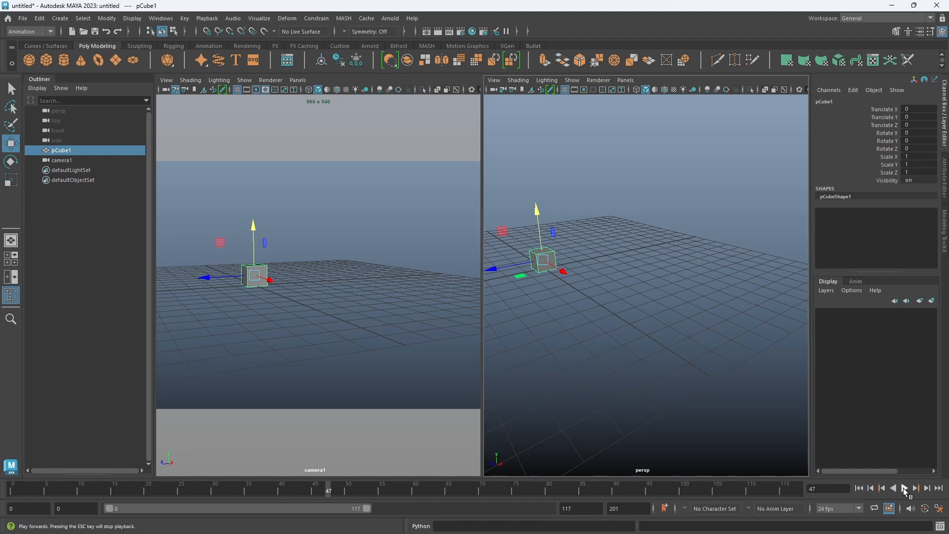
left_click(895, 489)
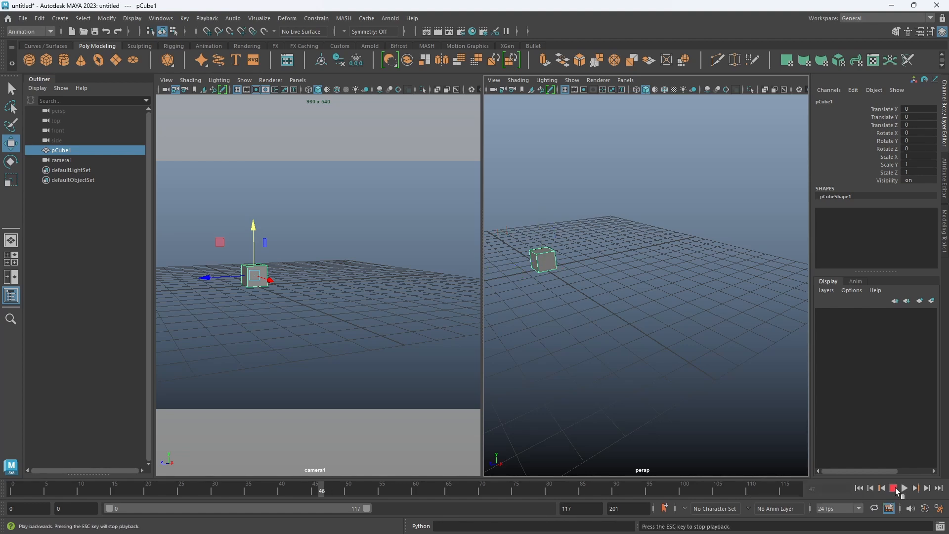
Stop the backward playback and return to the start of the playback range.
left_click(895, 489)
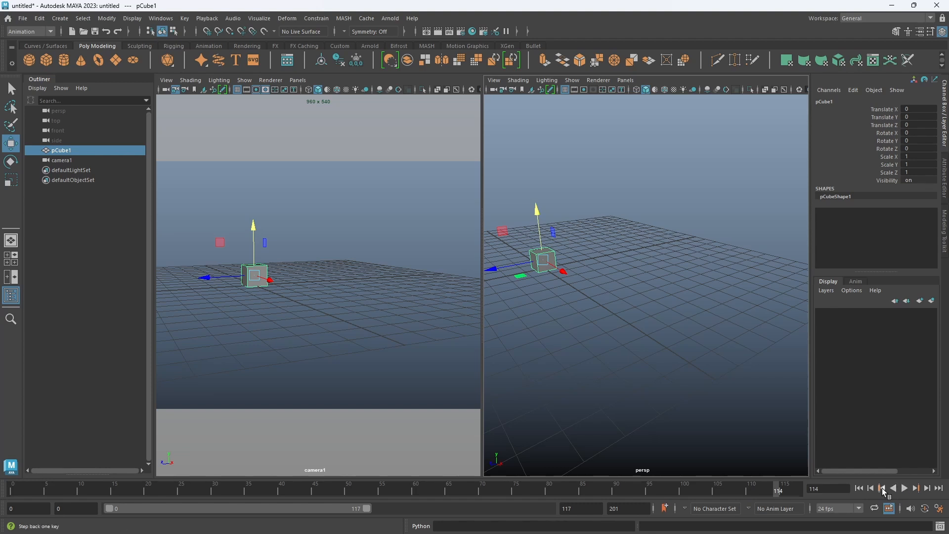
left_click(860, 488)
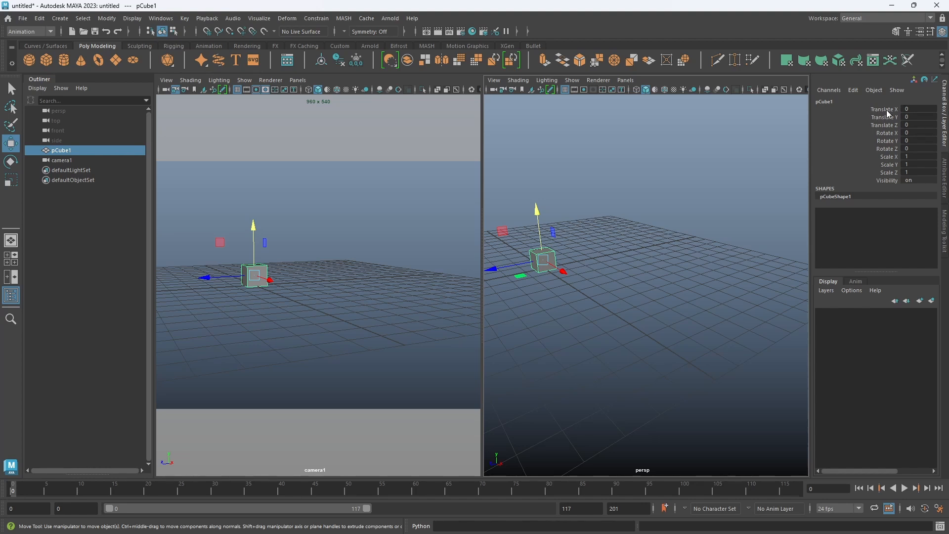
Try moving the cube along X, undo the move, and key its Translate X at 0 on frame 0.
left_click_drag(564, 272, 619, 304)
key("ctrl+z")
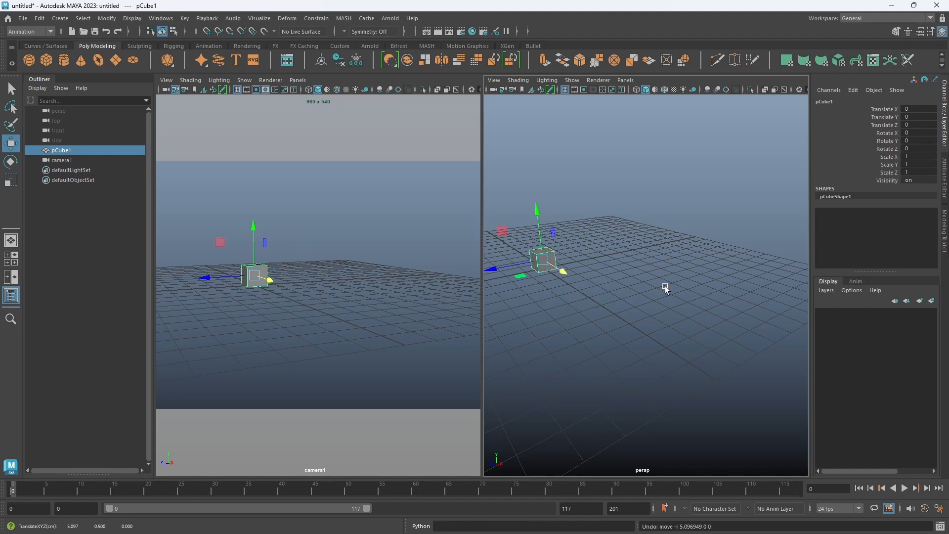
left_click(896, 109)
right_click(896, 111)
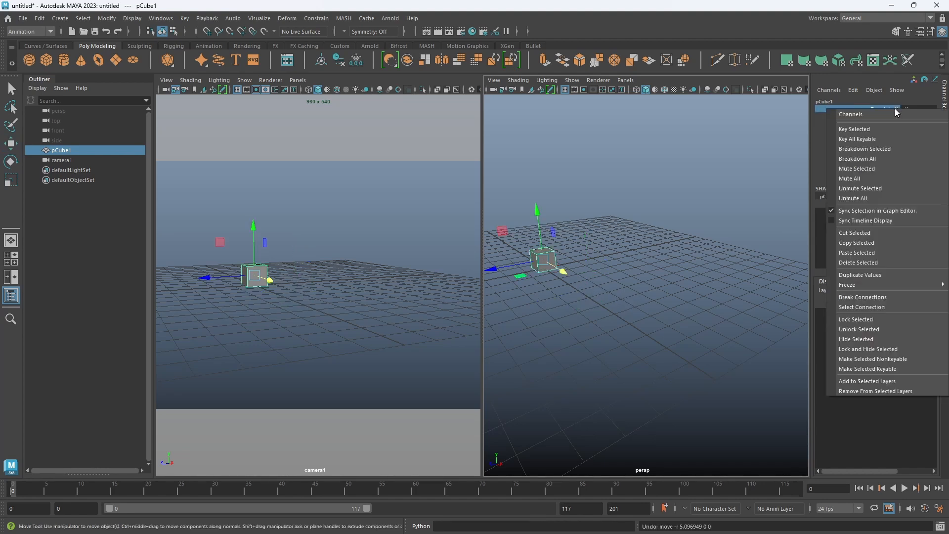
left_click(867, 129)
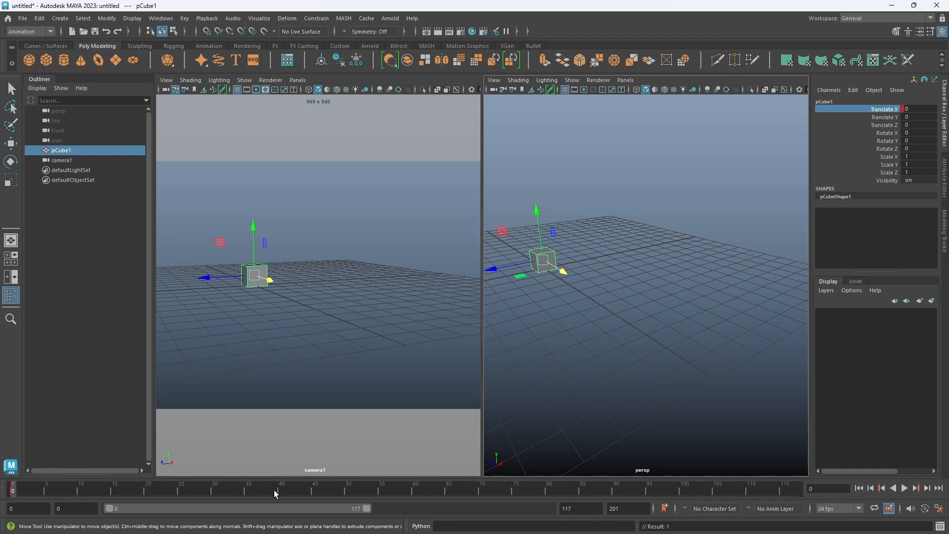
At frame 72, set the cube's Translate X to 10 and key that channel.
left_click(493, 491)
left_click_drag(559, 270, 732, 386)
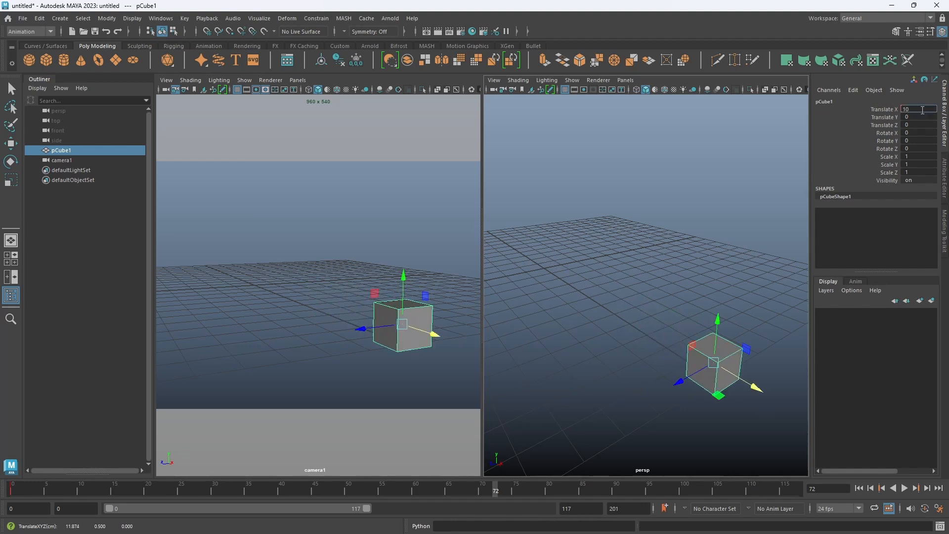
key("Return")
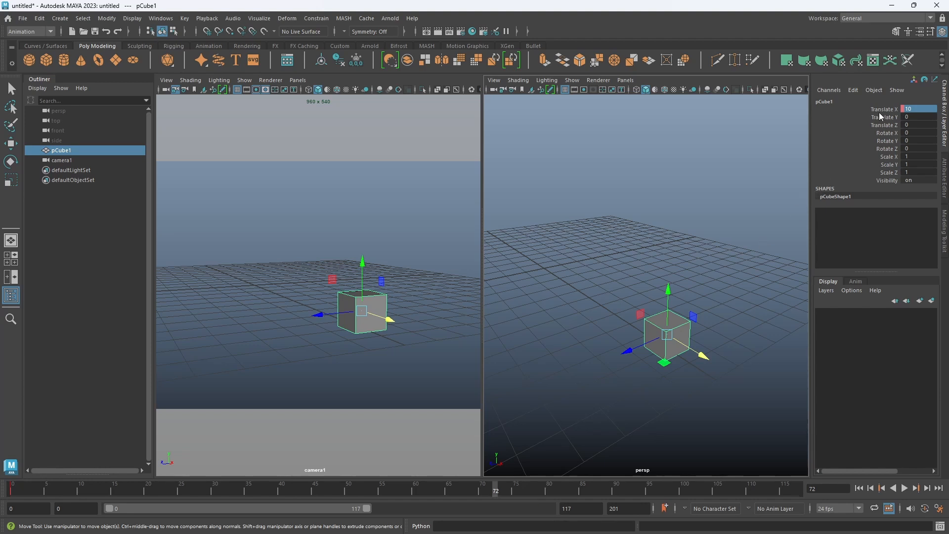
right_click(908, 110)
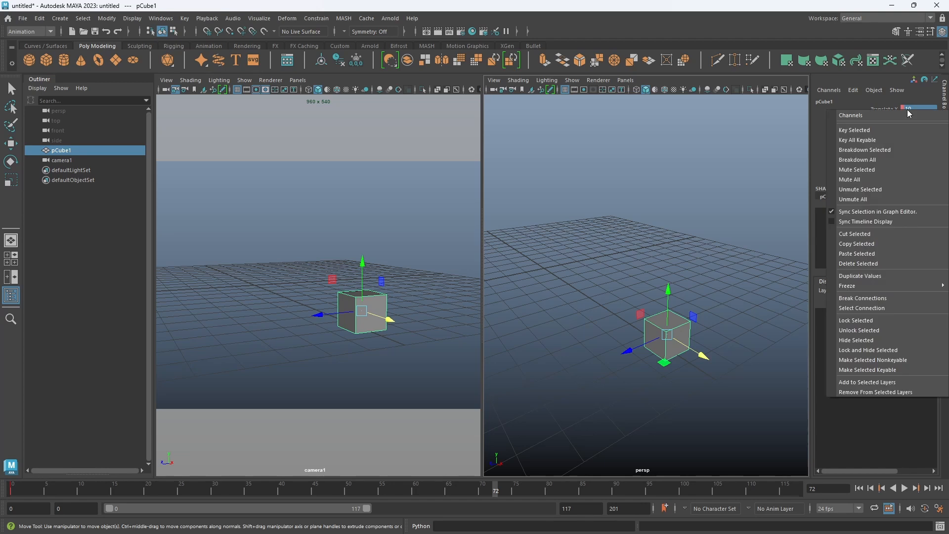
left_click(871, 131)
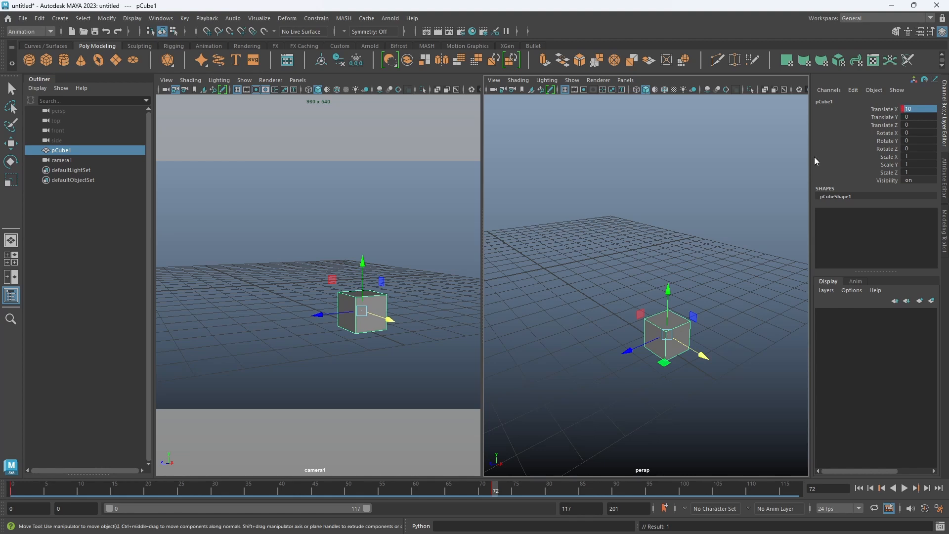
Scrub to the end of the timeline and set the playback range's end time to 120.
left_click_drag(494, 490, 812, 495)
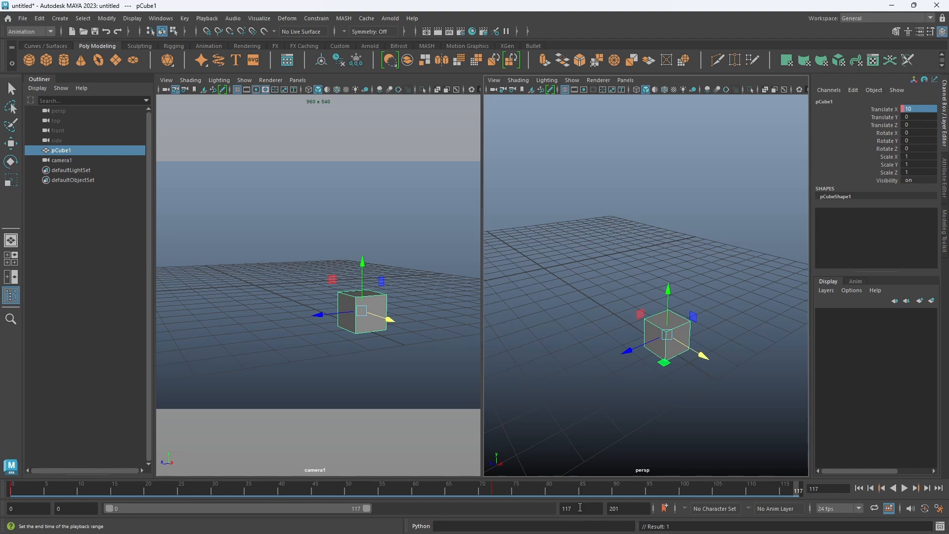
left_click_drag(582, 509, 554, 508)
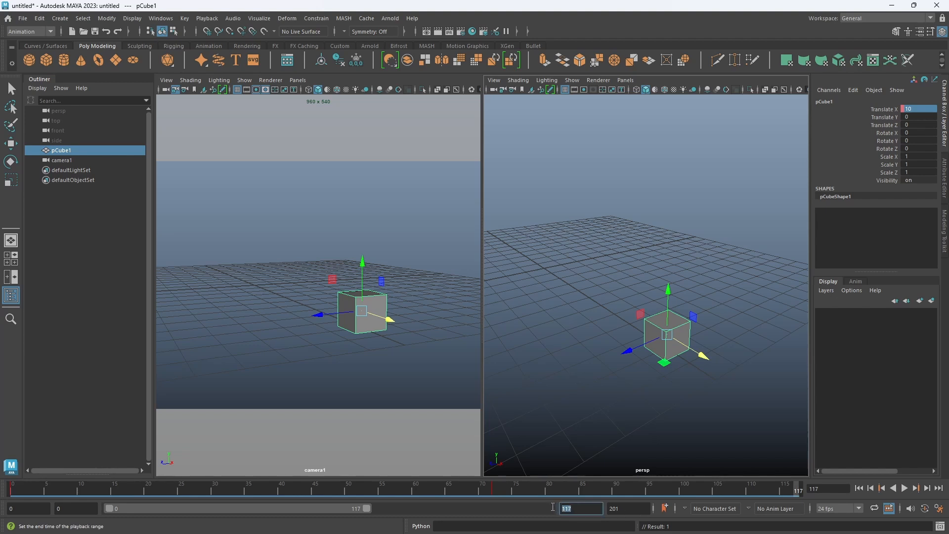
left_click(617, 508)
left_click(557, 507)
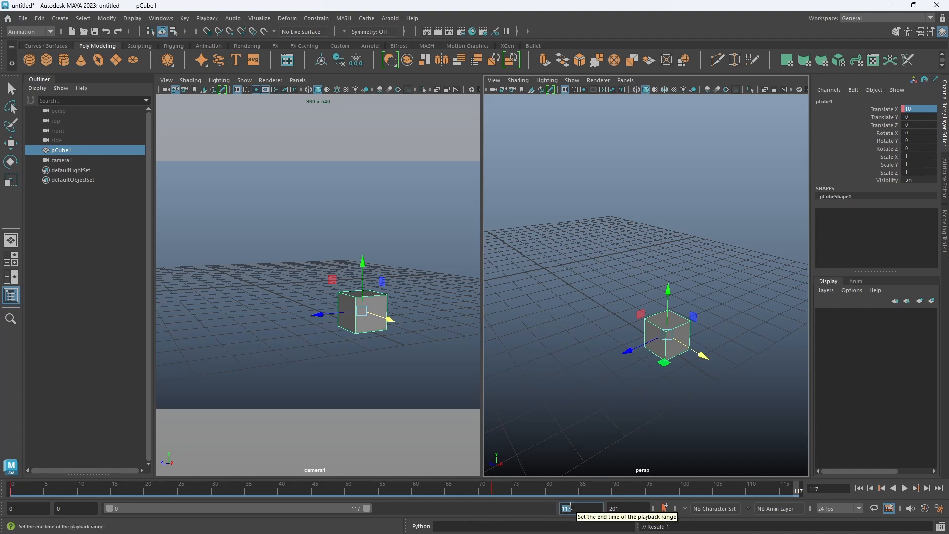
type("1")
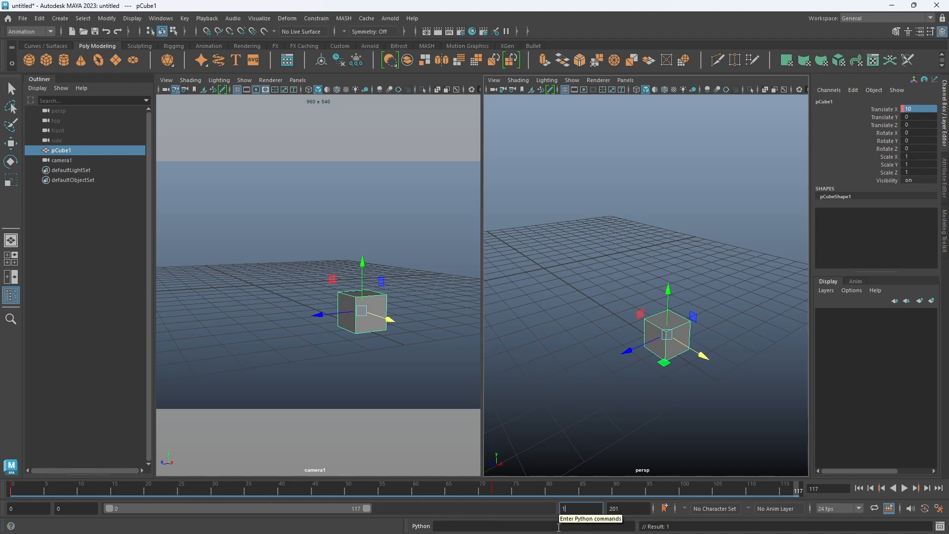
type("20")
key("Return")
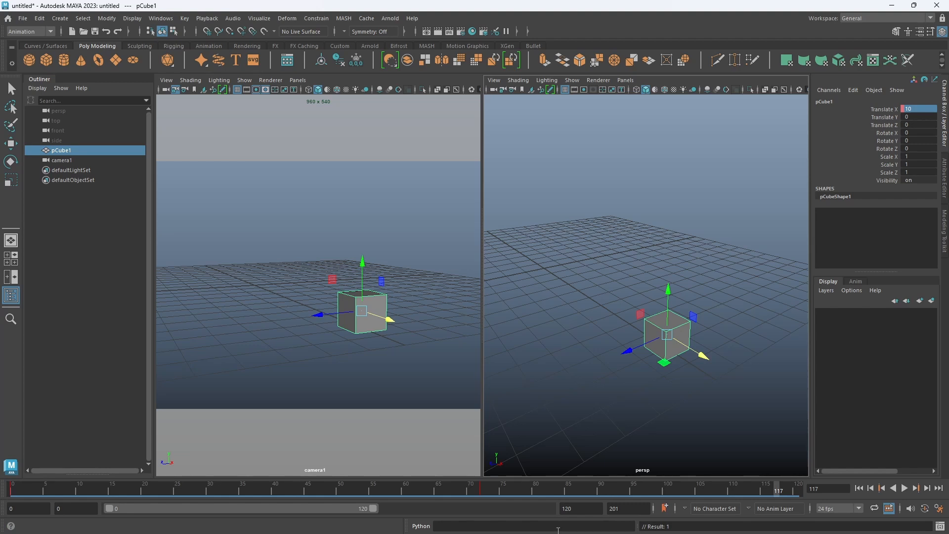
At frame 120, set the cube's Translate X to 0 and key that channel.
left_click(939, 488)
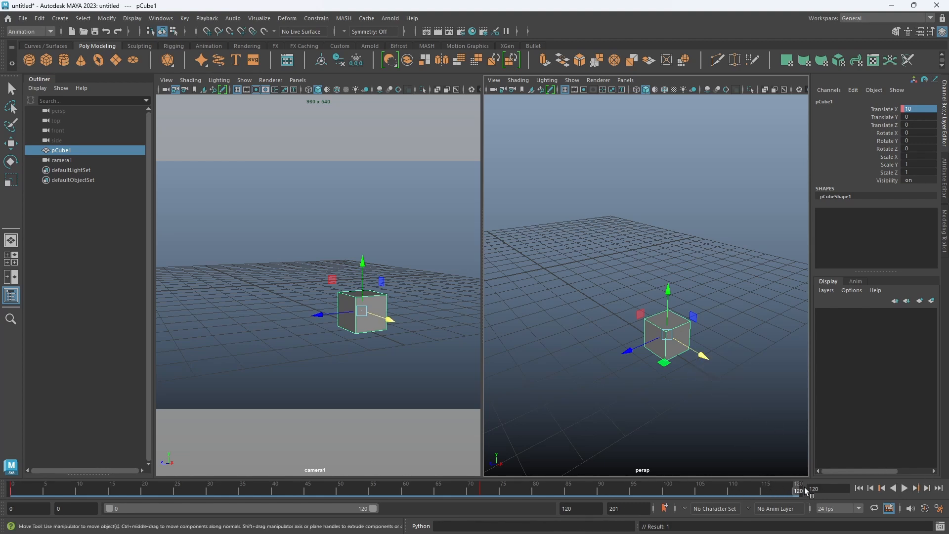
left_click(916, 109)
type("0")
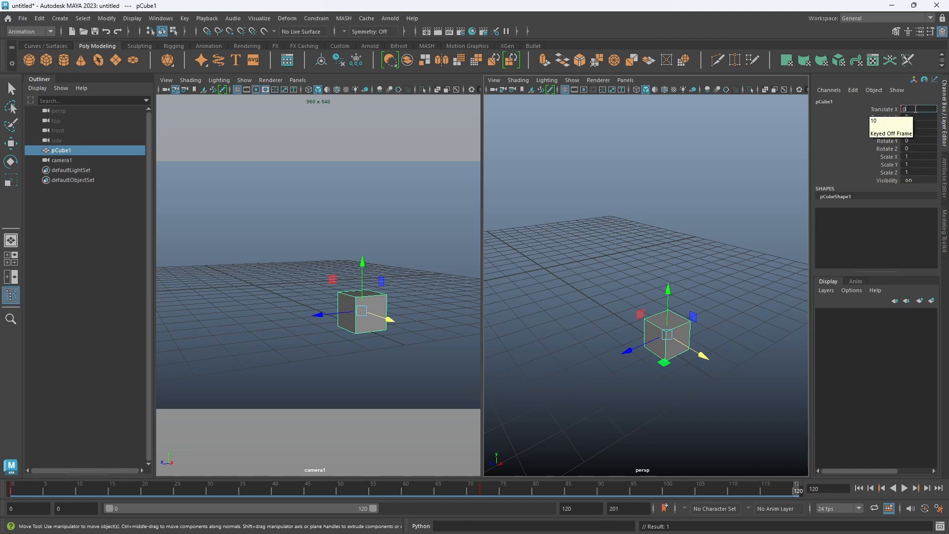
key("Return")
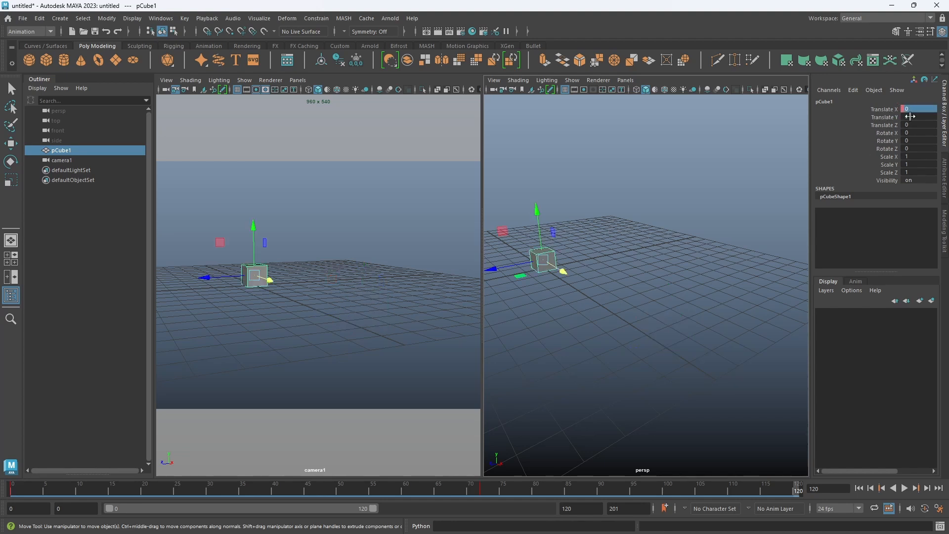
right_click(890, 112)
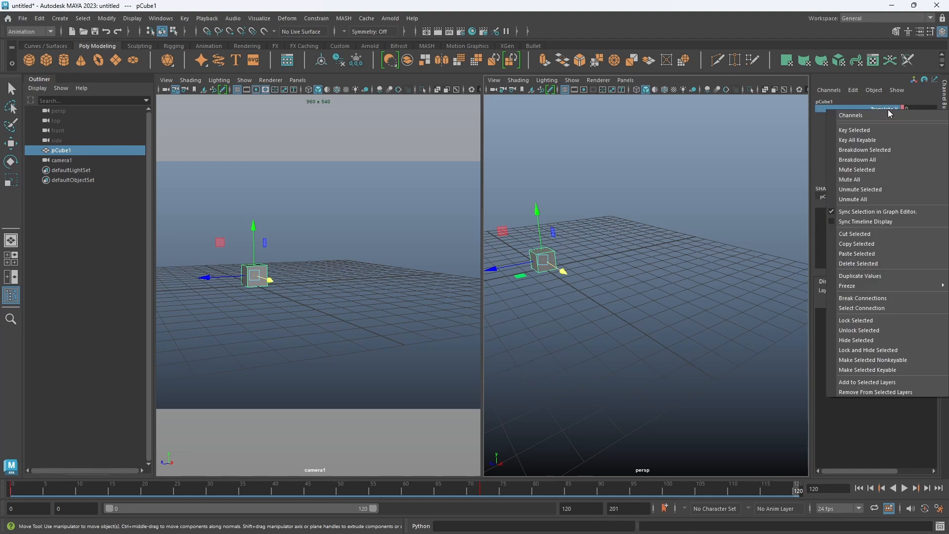
left_click(857, 130)
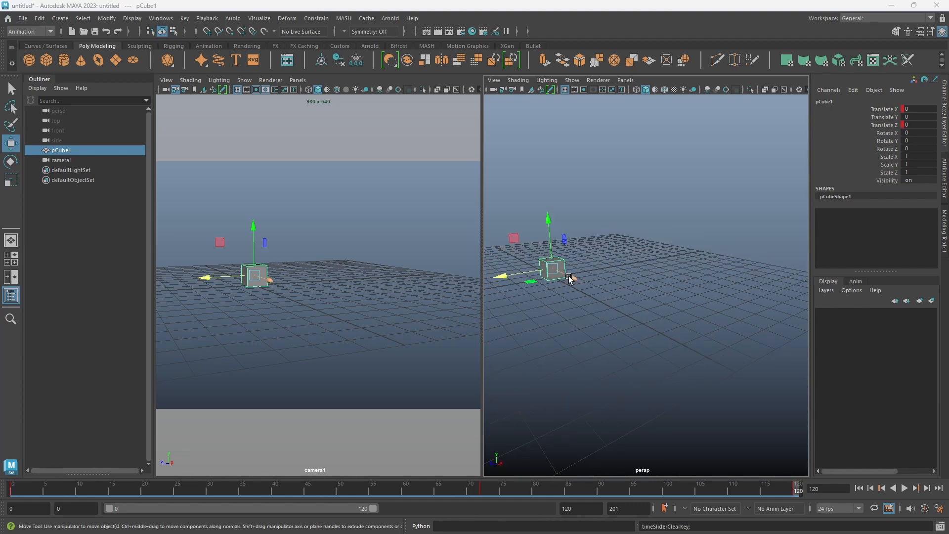
Try moving the cube along X to about 8.26 at frame 120 without keying it, scrub the timeline, and undo.
left_click_drag(571, 280, 684, 328)
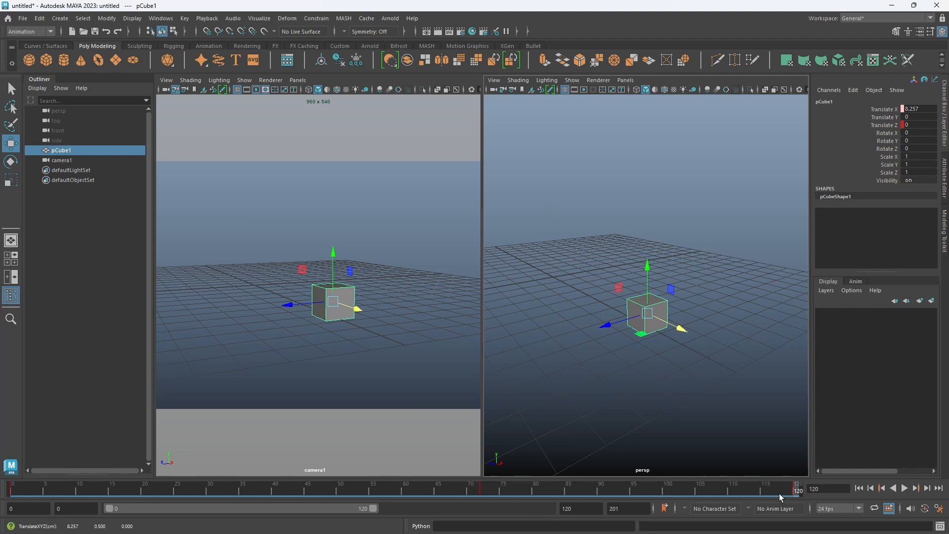
left_click_drag(780, 494, 554, 490)
key("ctrl+z")
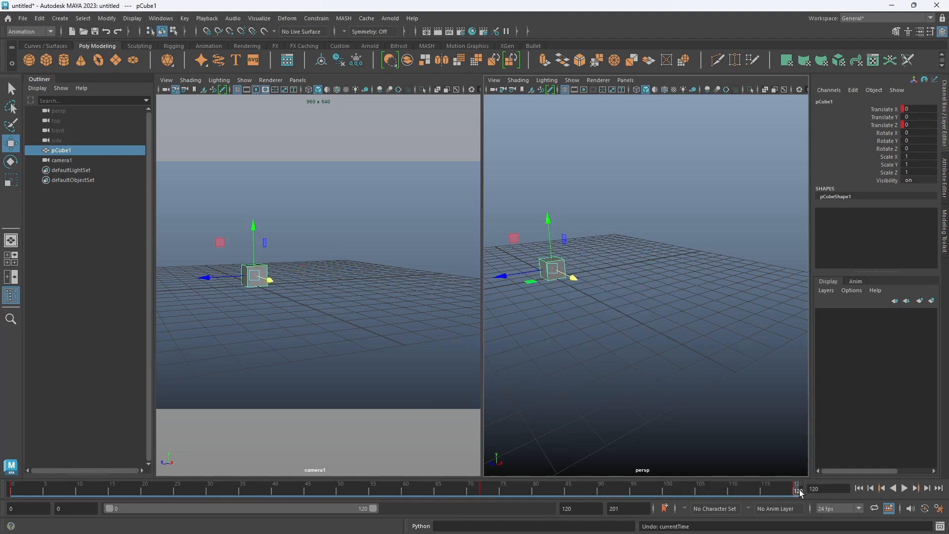
At frame 105, move the cube along X to about 7.2 without keying it, then return to frame 0.
left_click_drag(795, 491, 699, 498)
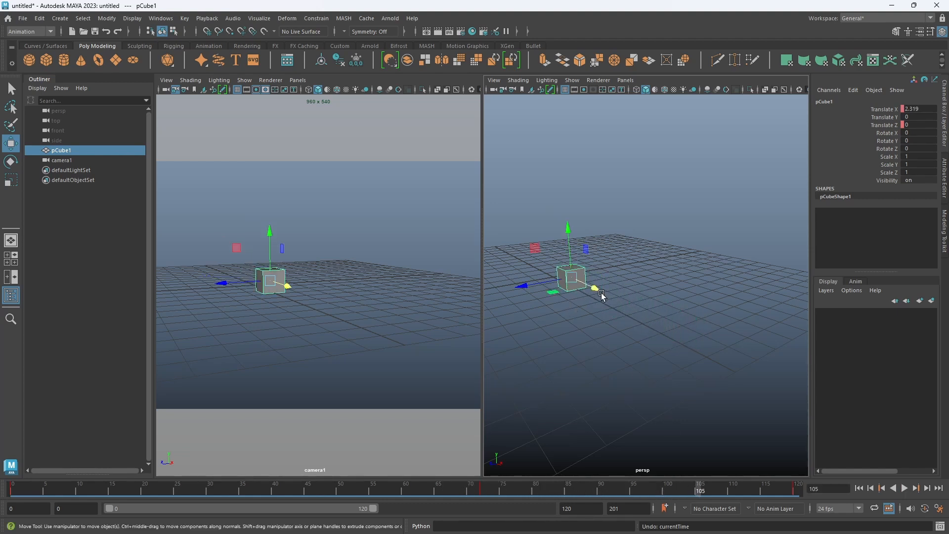
left_click_drag(600, 292, 664, 334)
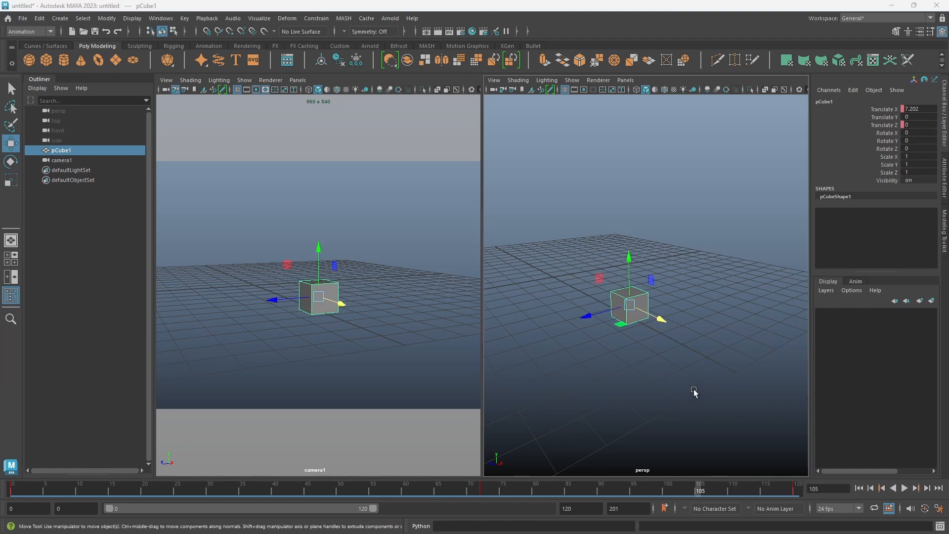
key("alt+shift+v")
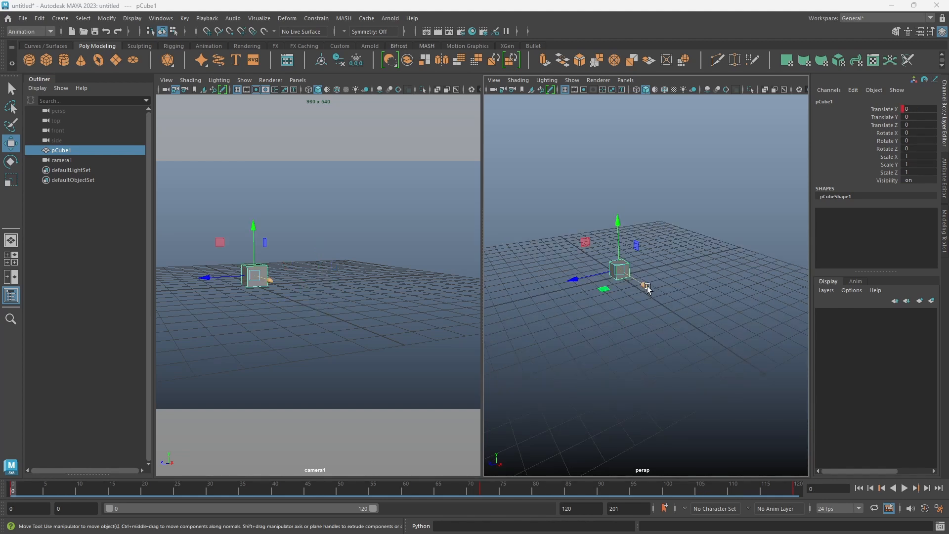
Turn on automatic keyframing and bring up the keying options for the cube's Translate X.
left_click(647, 287)
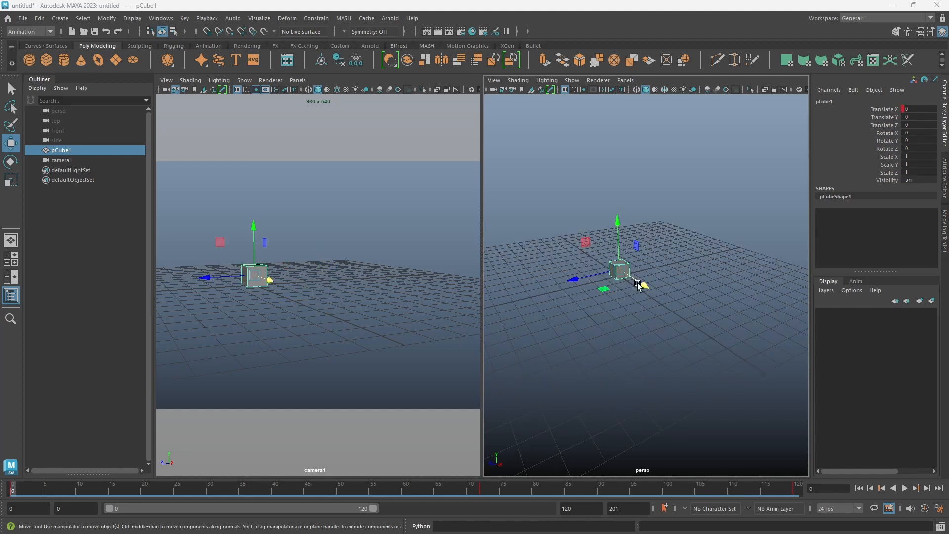
left_click(924, 509)
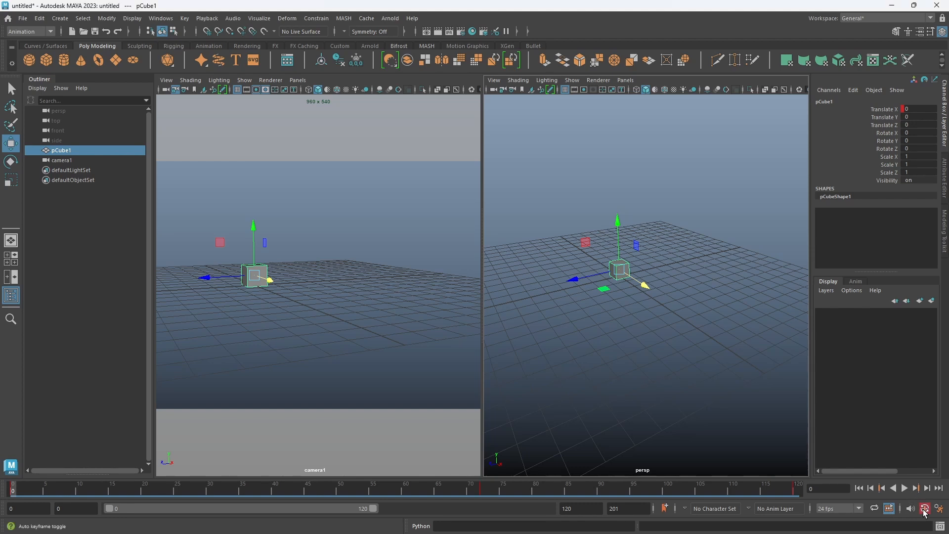
right_click(886, 111)
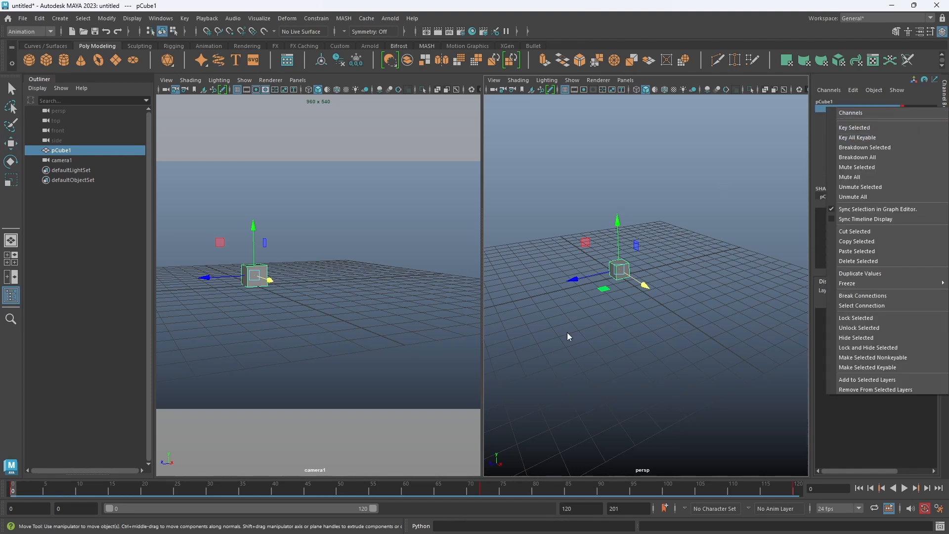
At frame 35, move the cube back along X to about 2.78 so automatic keyframing records it.
left_click(14, 488)
left_click_drag(15, 489, 248, 485)
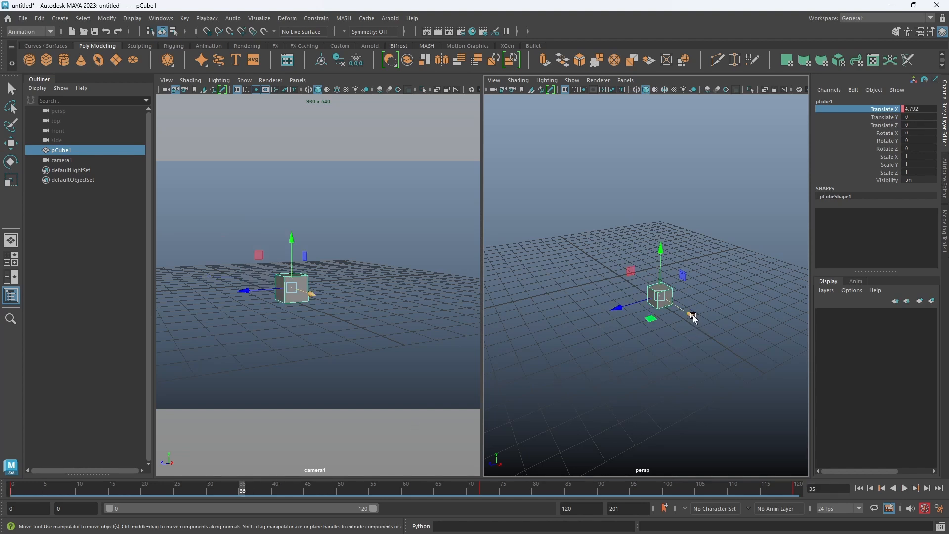
left_click_drag(693, 316, 682, 310)
left_click_drag(673, 307, 667, 301)
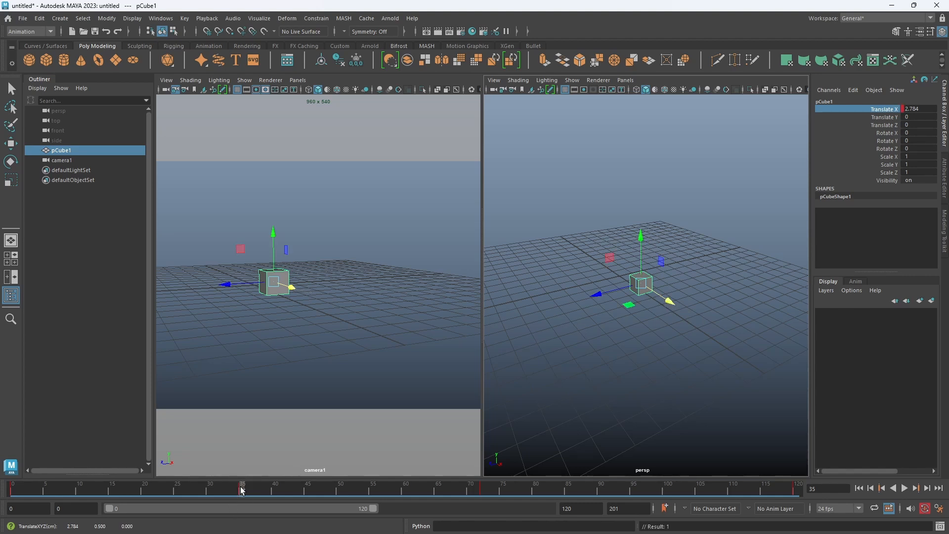
right_click(889, 110)
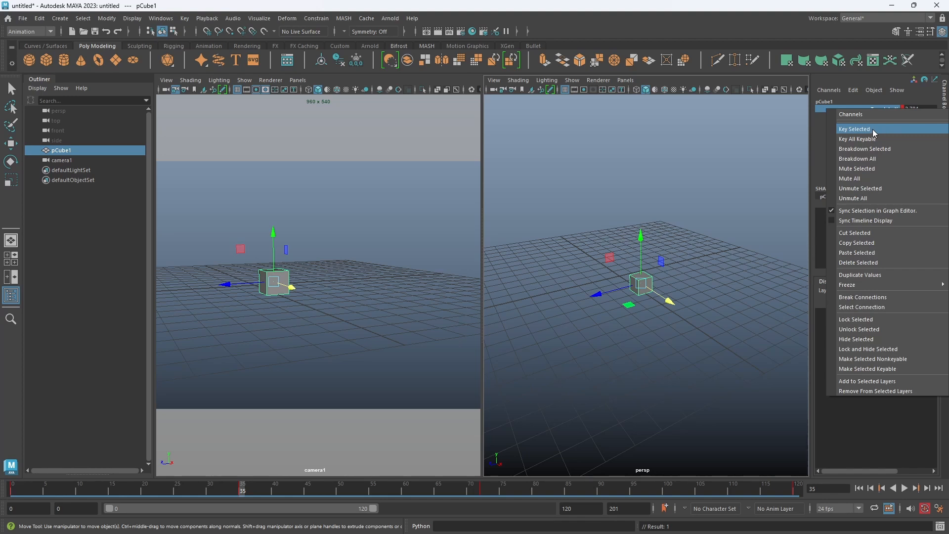
left_click(688, 305)
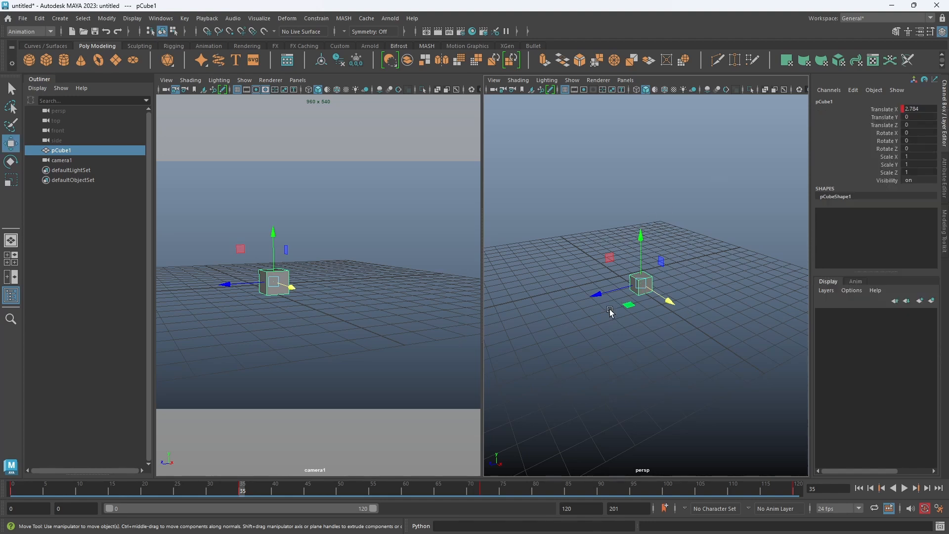
Delete the key at frame 35 and scrub back to frame 0.
right_click(244, 486)
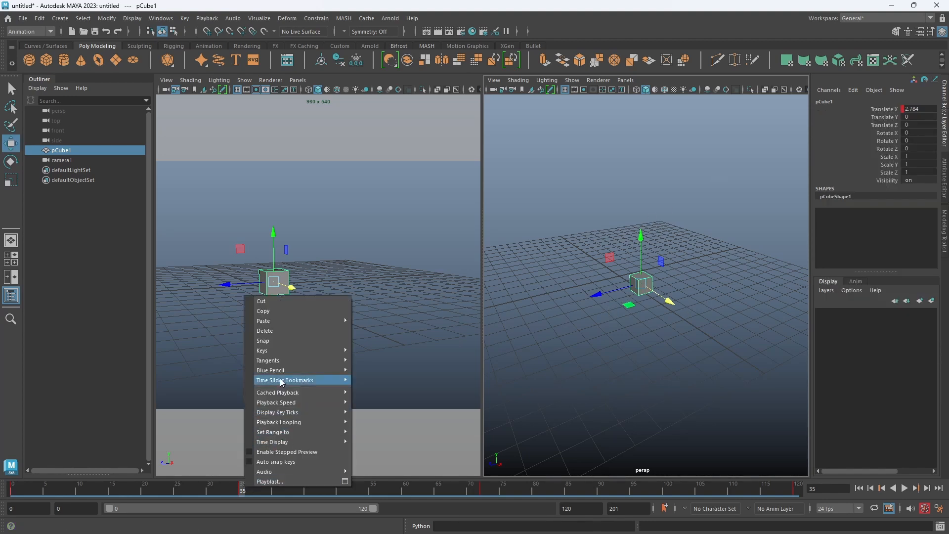
left_click(278, 329)
left_click_drag(242, 490, 13, 505)
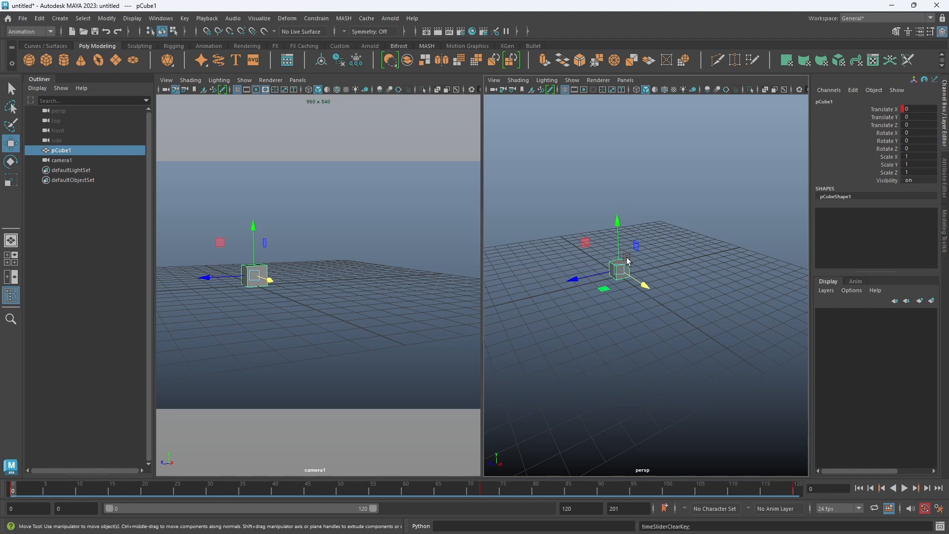
Key the cube's Translate Z at 0 on frame 0 and start playing the timeline forward.
right_click(885, 125)
left_click(872, 145)
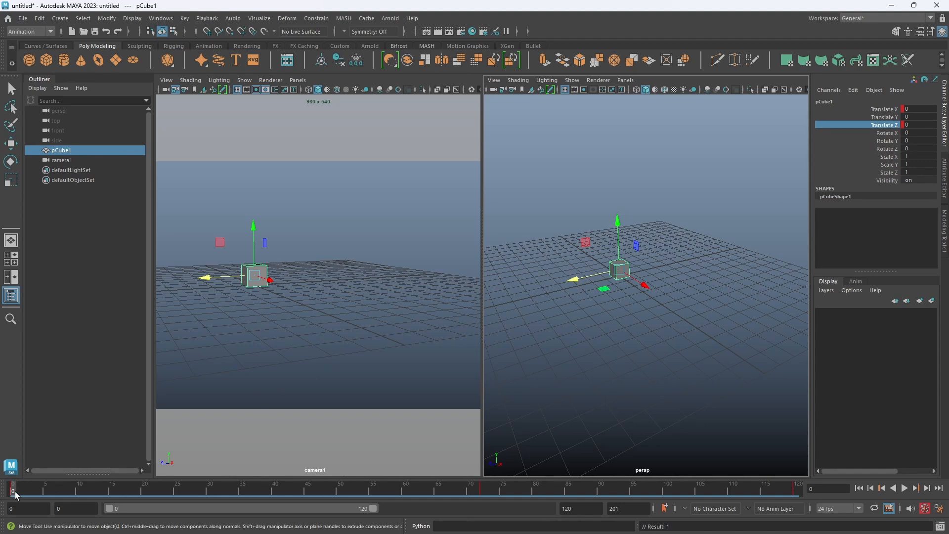
key("alt+v")
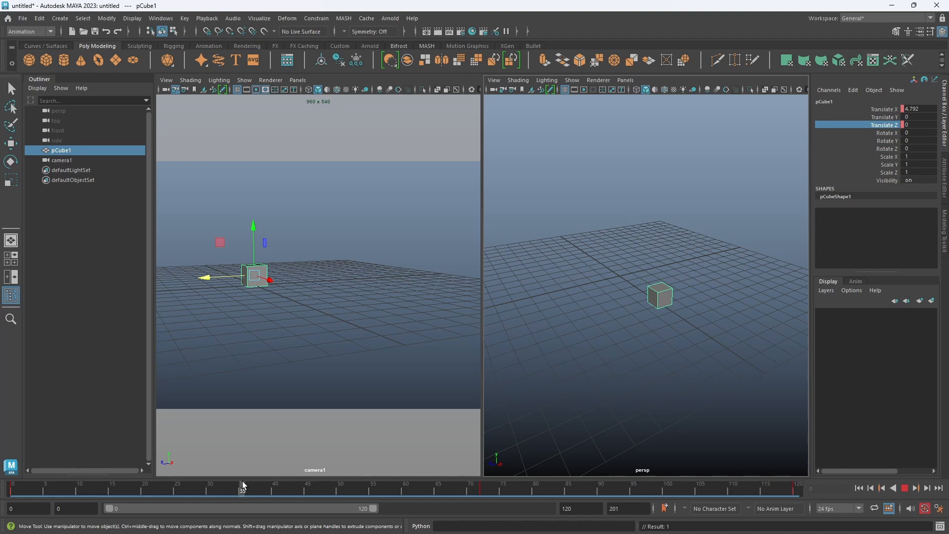
At frame 40, move the cube along Z to about 5.758 so automatic keyframing records it.
left_click_drag(242, 487, 276, 483)
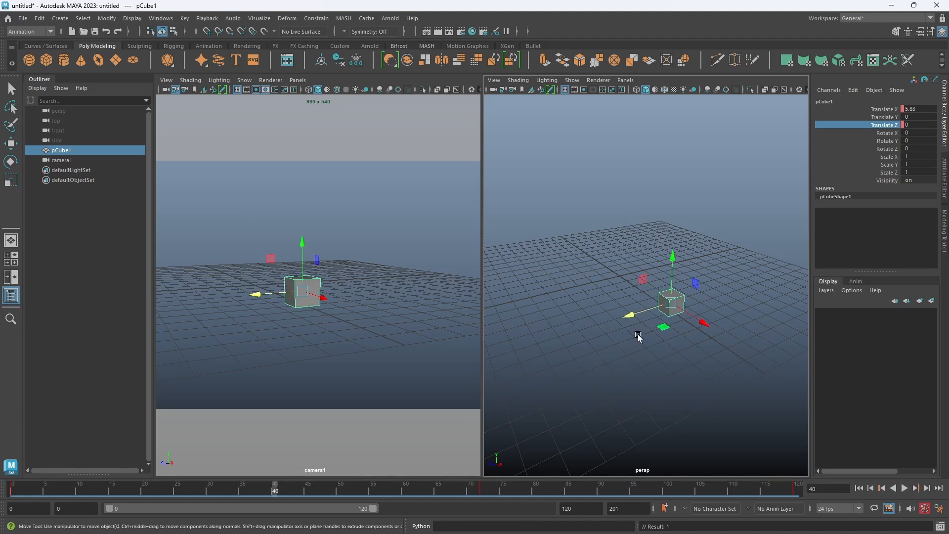
left_click_drag(630, 318, 513, 343)
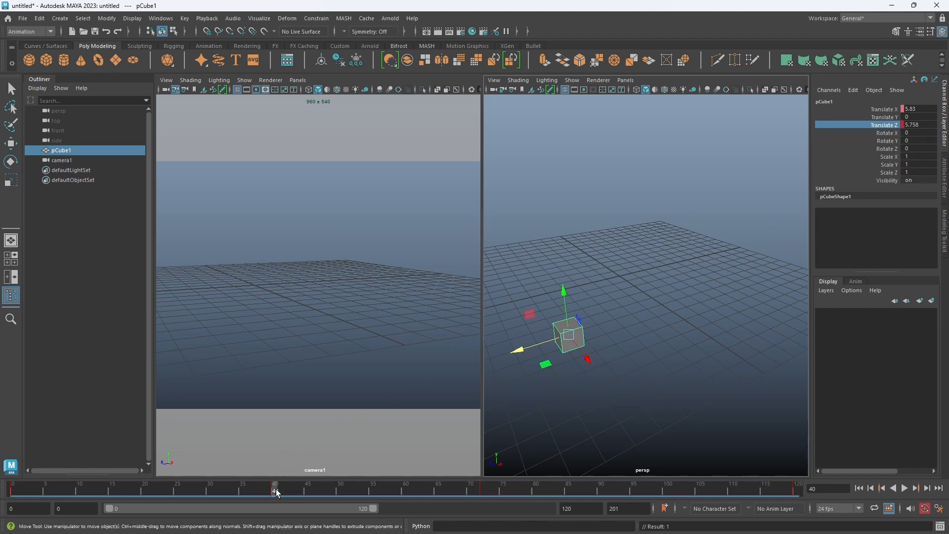
At frame 72, set the cube's Translate Z to 0 so automatic keyframing records it.
mouse_move(277, 492)
left_mouse_down()
mouse_move(12, 496)
mouse_move(277, 491)
left_mouse_up()
left_click_drag(275, 489, 481, 487)
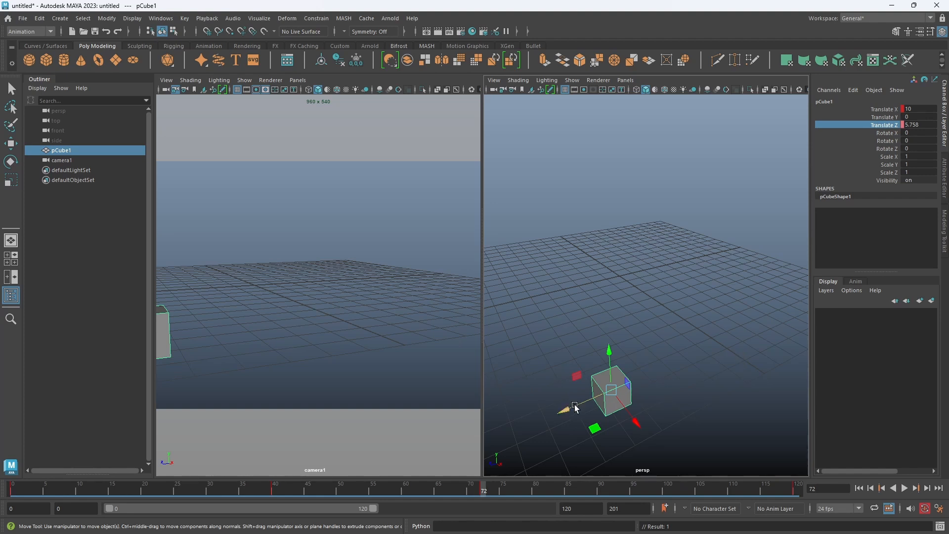
double_click(923, 126)
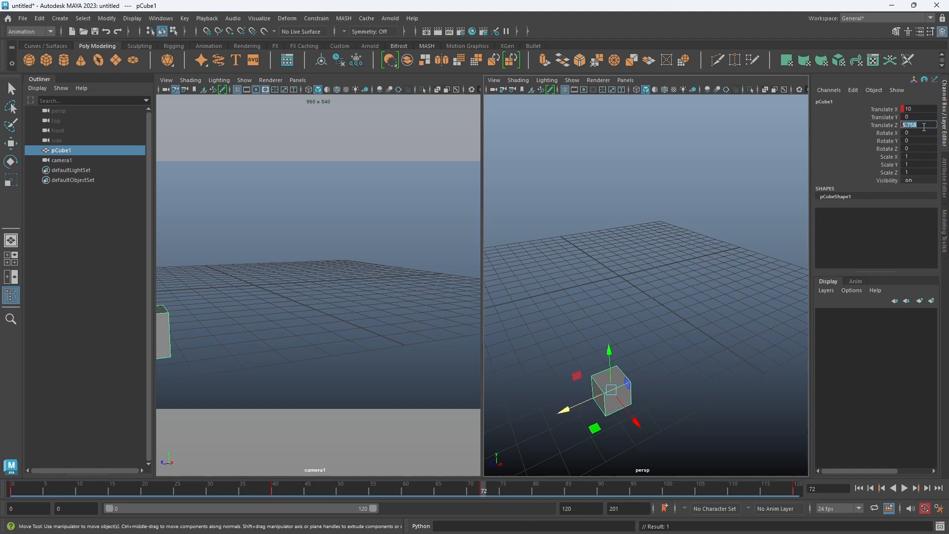
type("0")
key("Return")
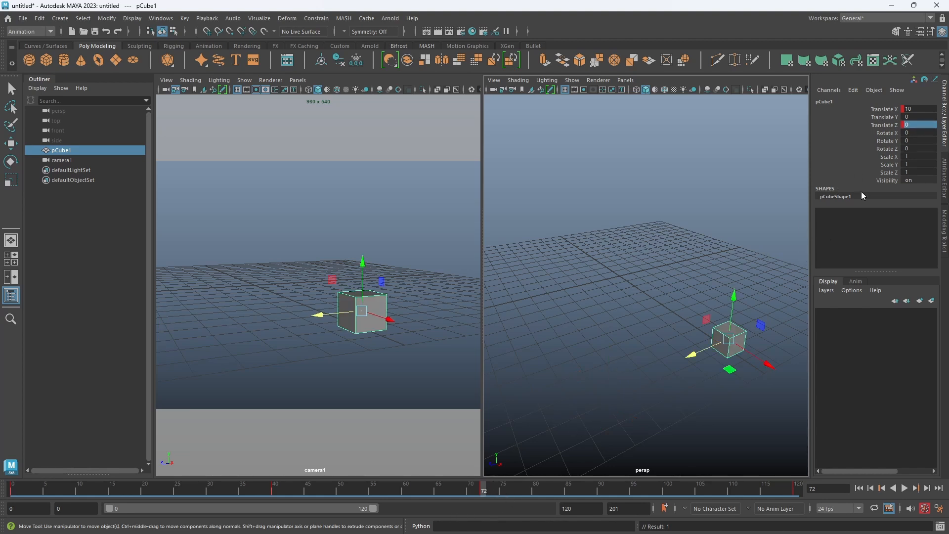
Play the animation from frame 0, then stop it and scrub toward frame 72 to check the cube's path.
left_click(13, 489)
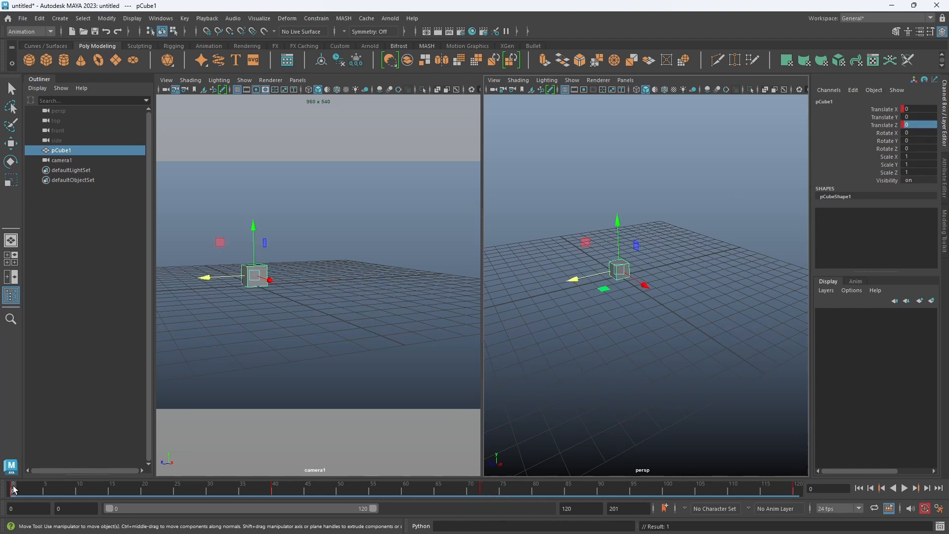
key("alt+v")
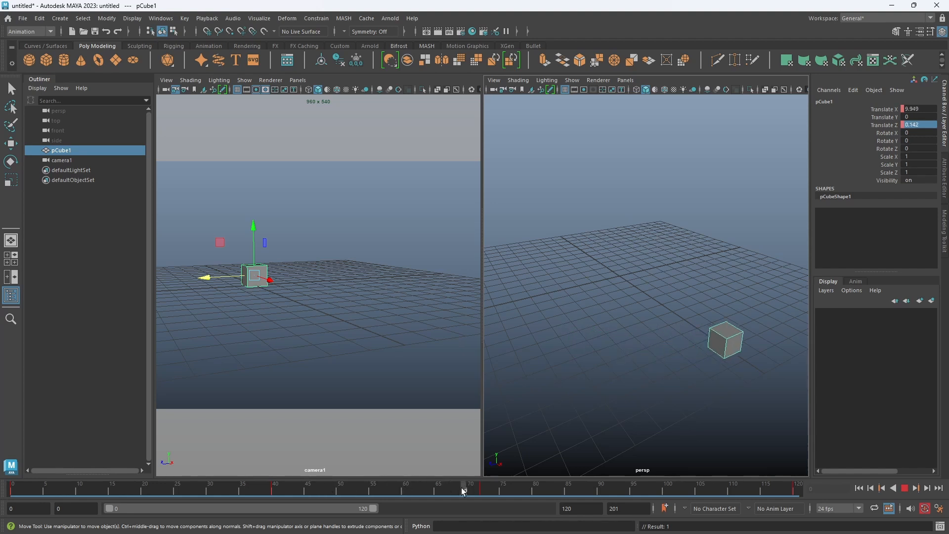
left_click_drag(463, 492, 484, 493)
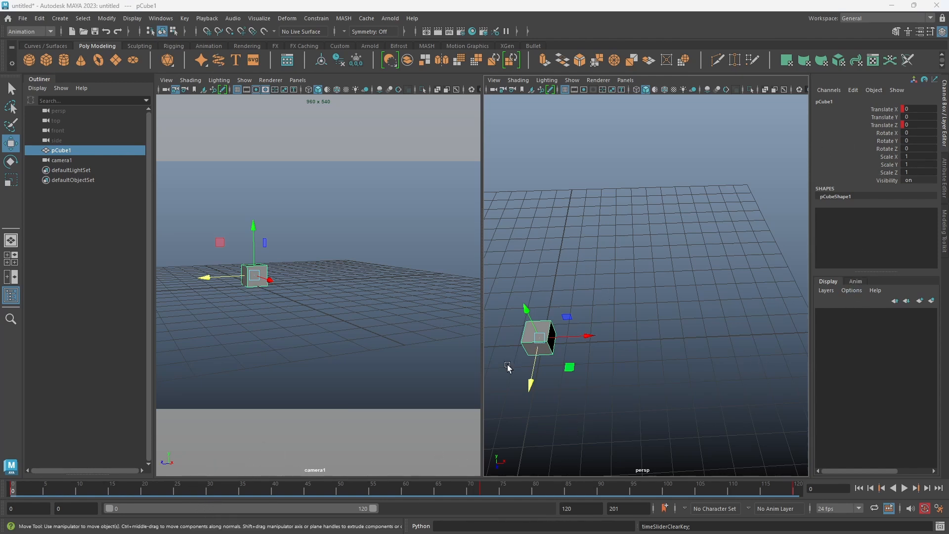
Set a key on all of the cube's channels at frame 0.
left_click(544, 338)
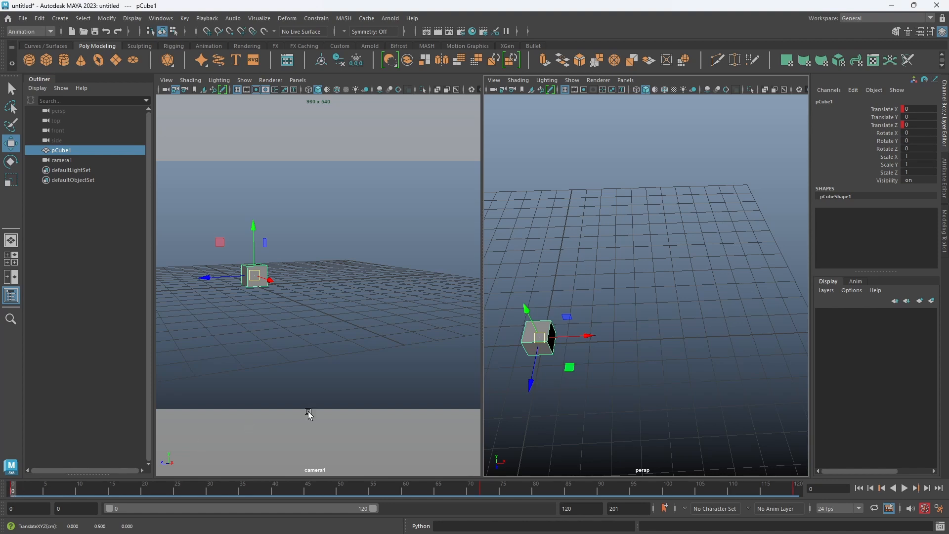
key("s")
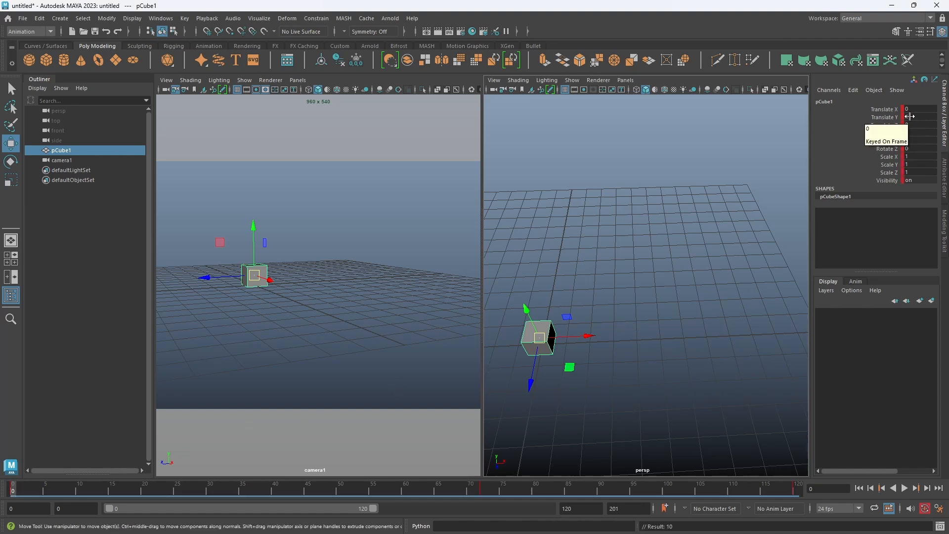